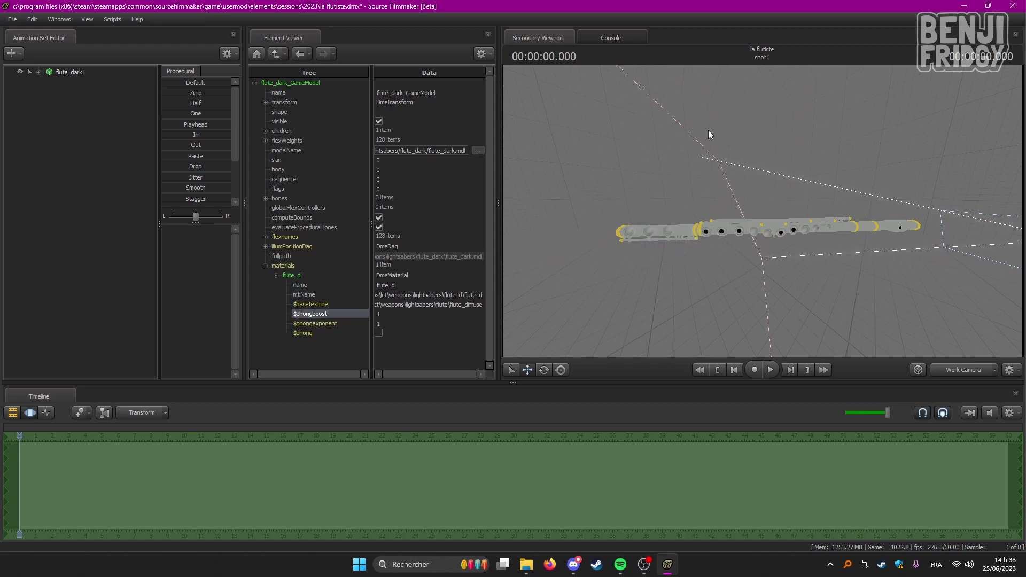
Select the flute_dark1 animation set and orbit the viewport around the flute.
click(80, 73)
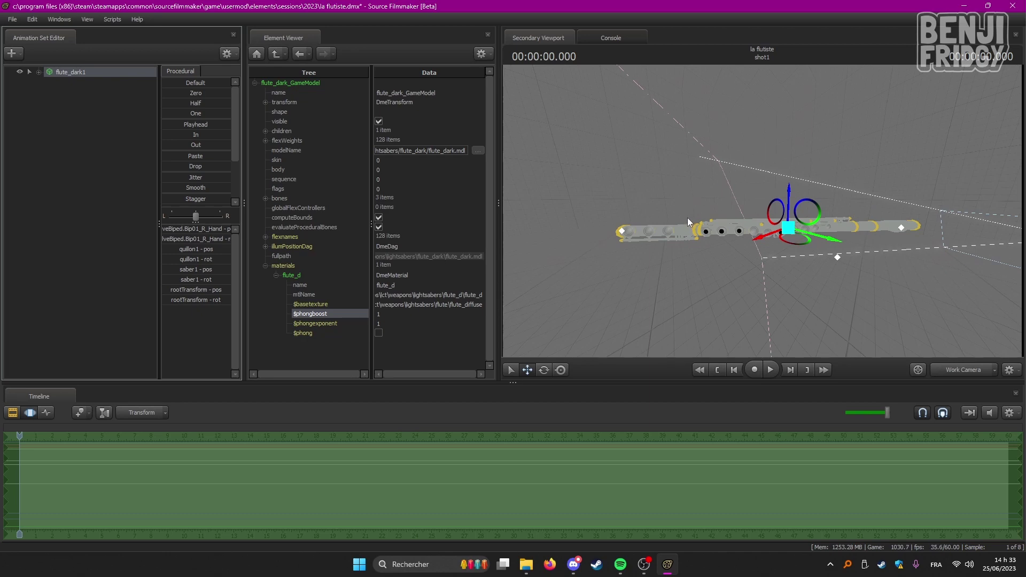
click(106, 190)
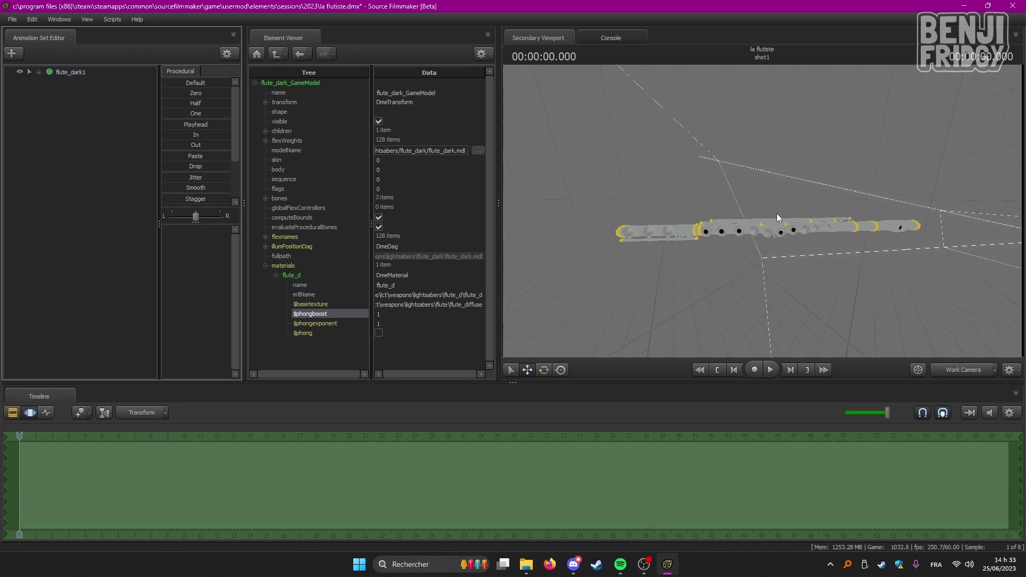
drag(776, 214, 743, 208)
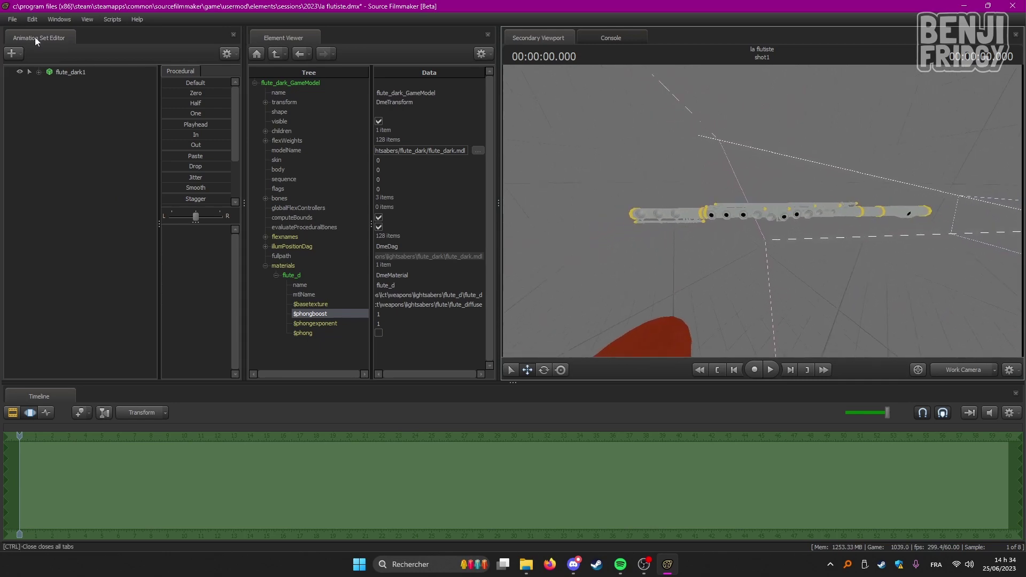
click(71, 73)
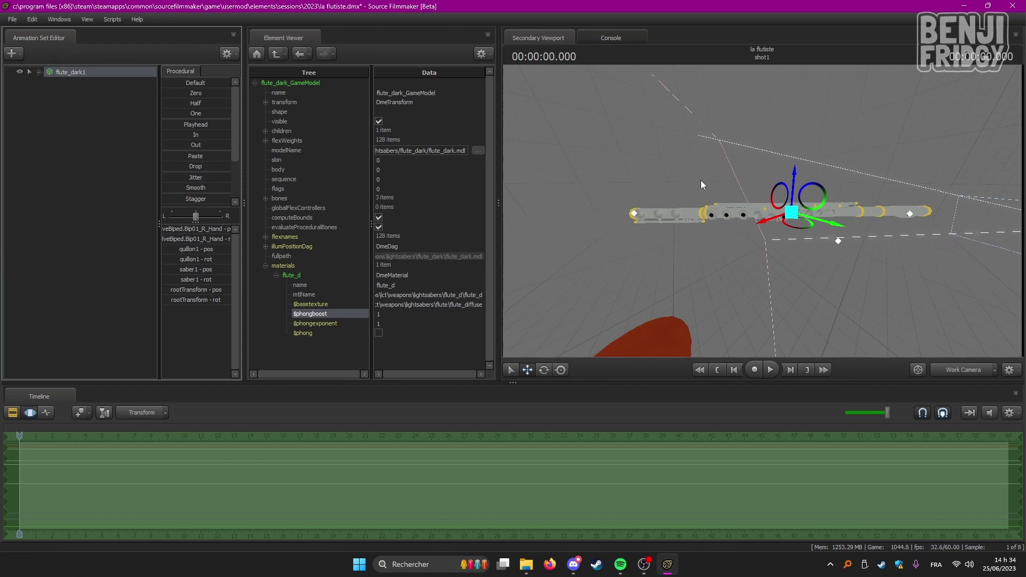
drag(714, 174, 657, 187)
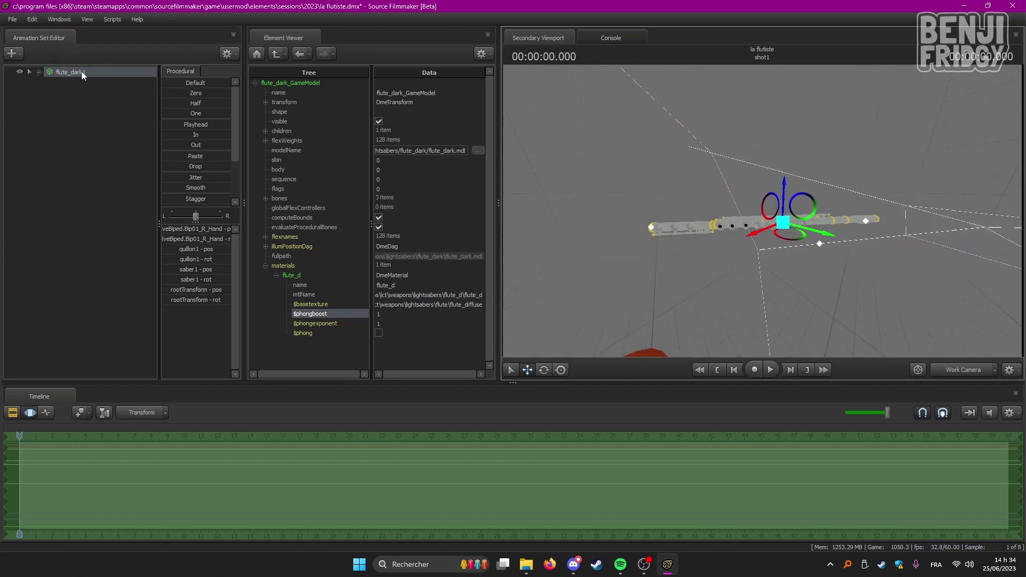
Show flute_dark1's model in Explorer, then edit the path to reach usermod's materials folder.
right_click(79, 70)
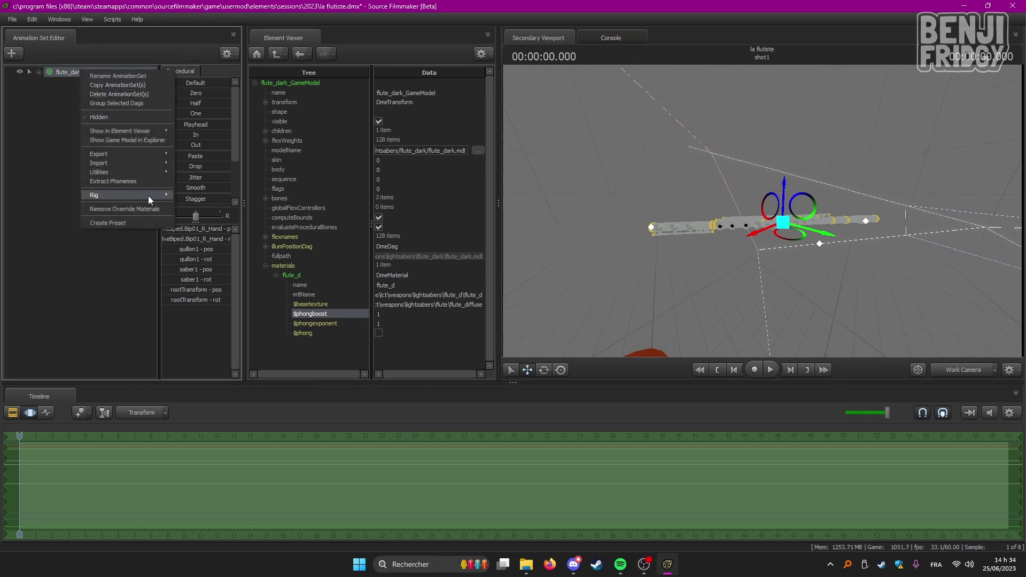
click(139, 140)
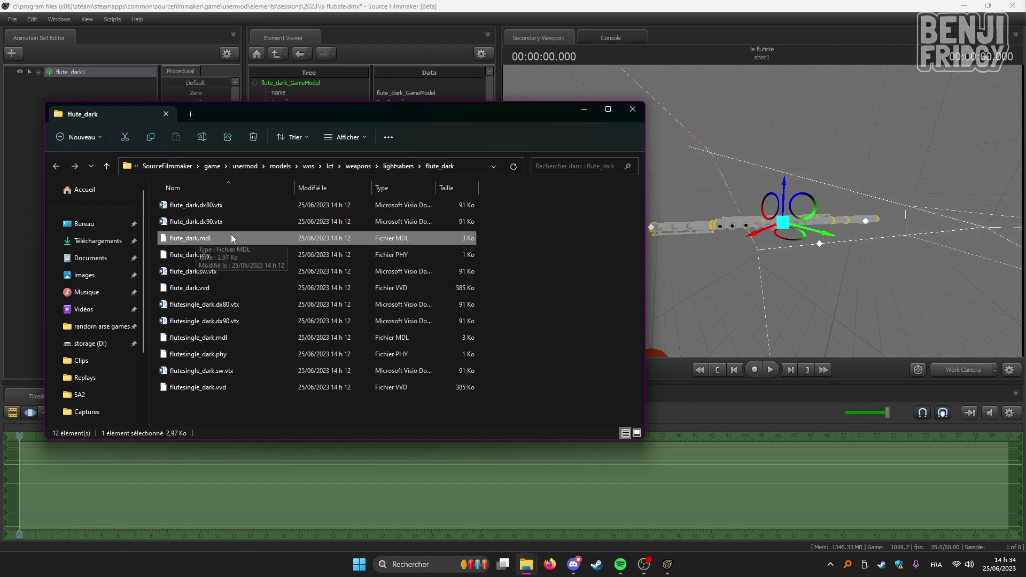
click(463, 168)
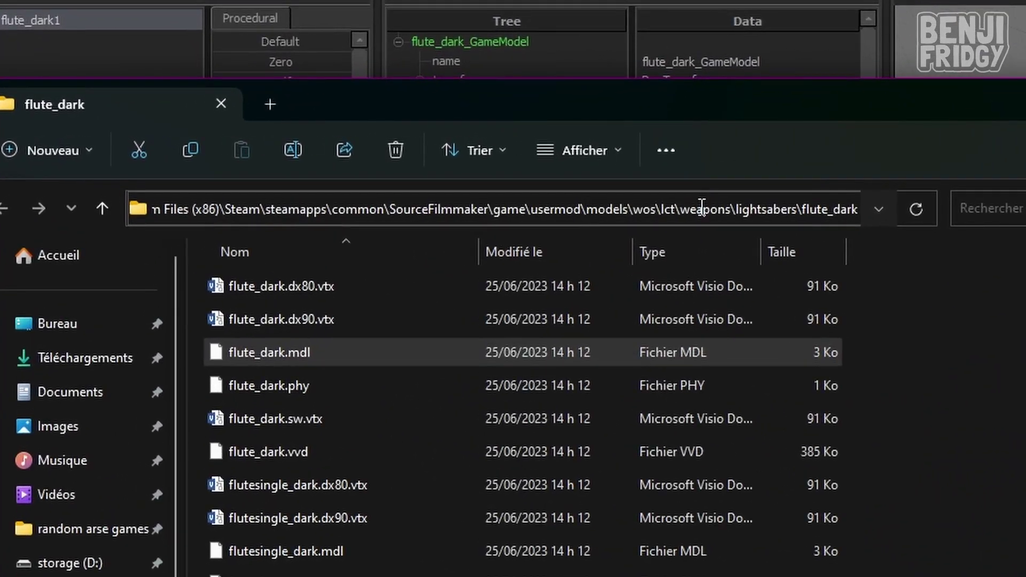
text(materials)
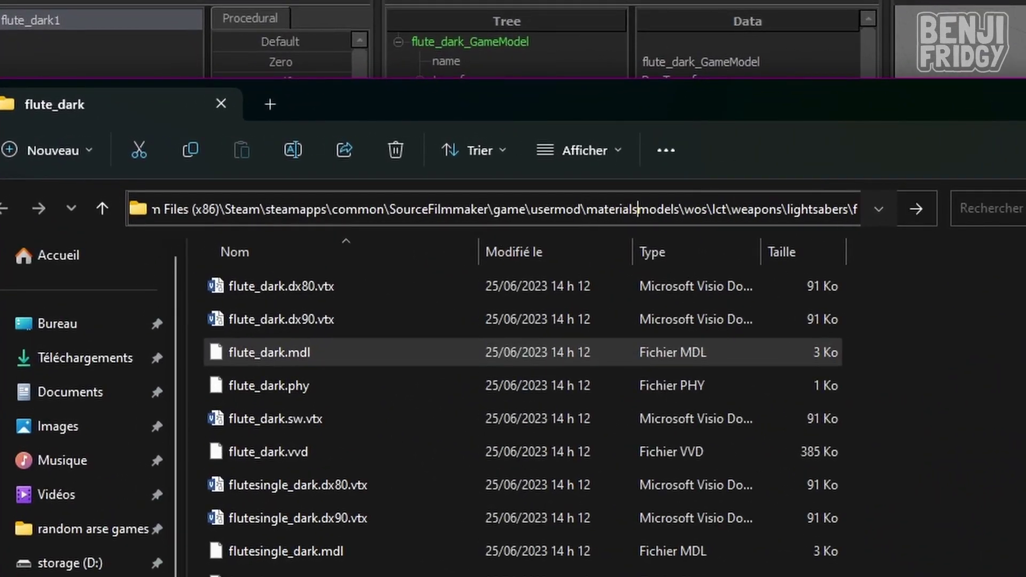
text(\)
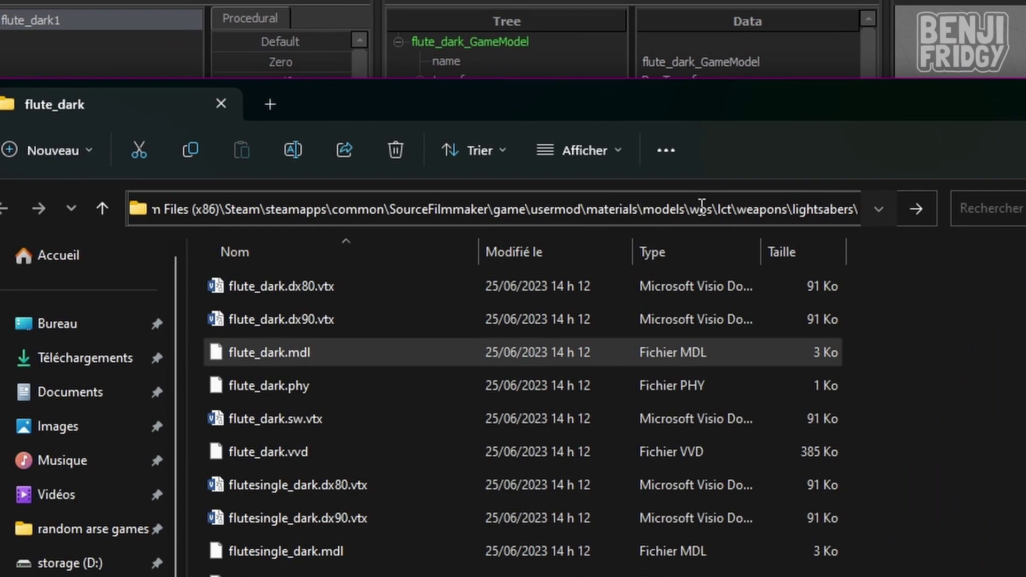
key(ctrl+a)
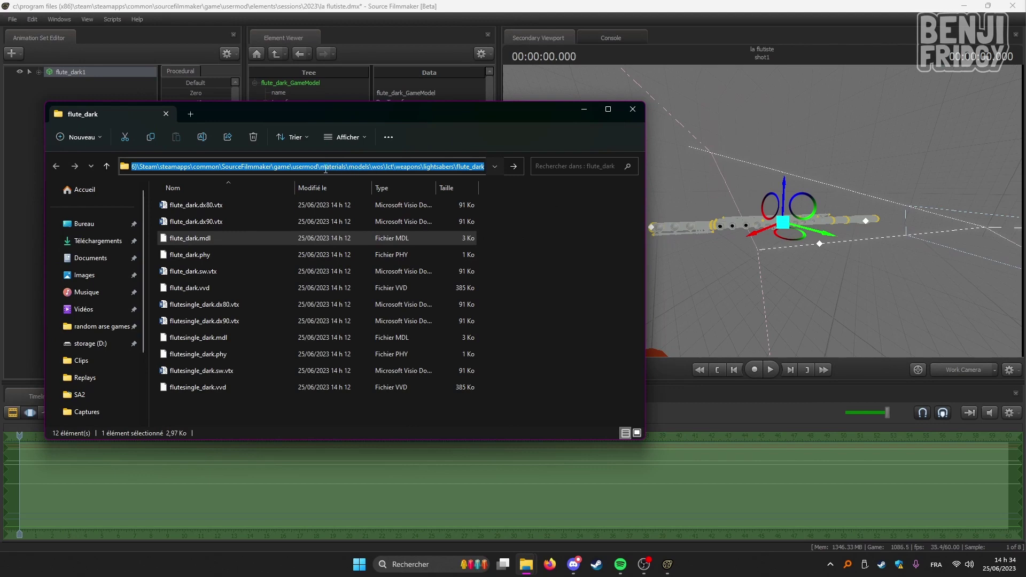
drag(347, 168, 484, 169)
key(BackSpace)
key(Return)
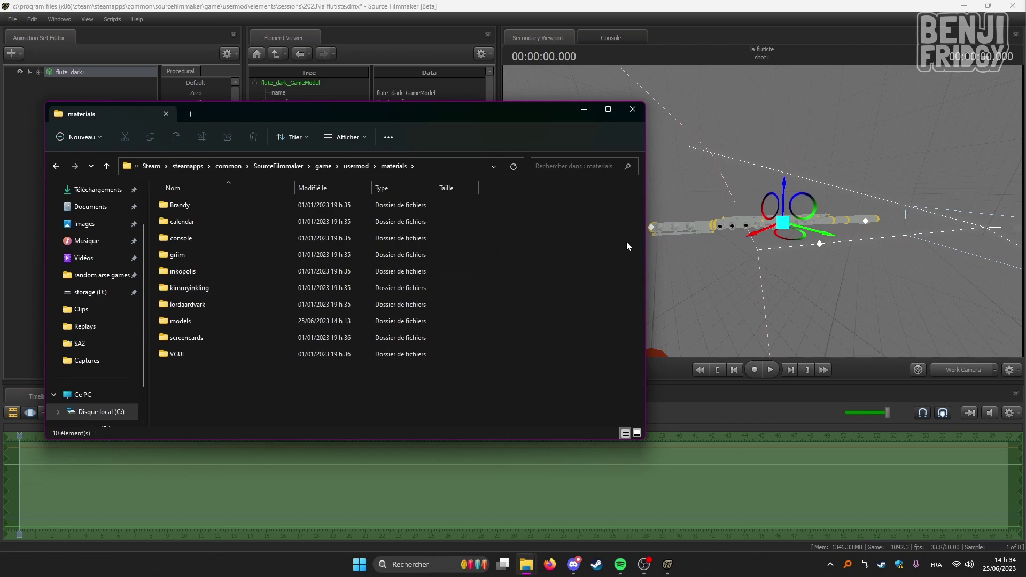
Browse models > wos > lct > weapons > lightsabers > flute and select flute_diffuse.vtf.
mouse_move(454, 111)
mouse_down()
mouse_move(483, 134)
mouse_move(454, 85)
mouse_move(449, 102)
mouse_up()
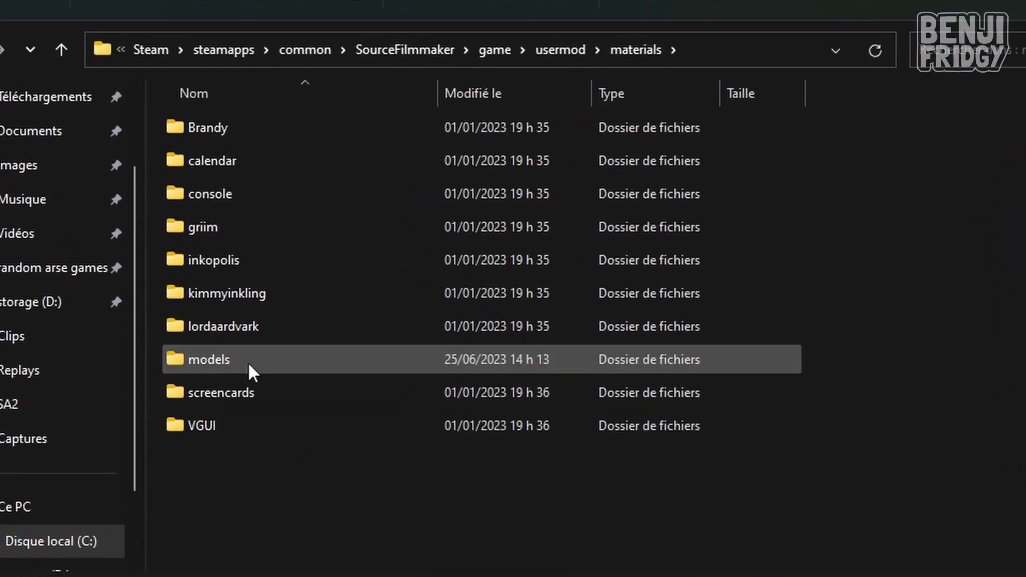
double_click(194, 309)
scroll(267, 328, down, 10)
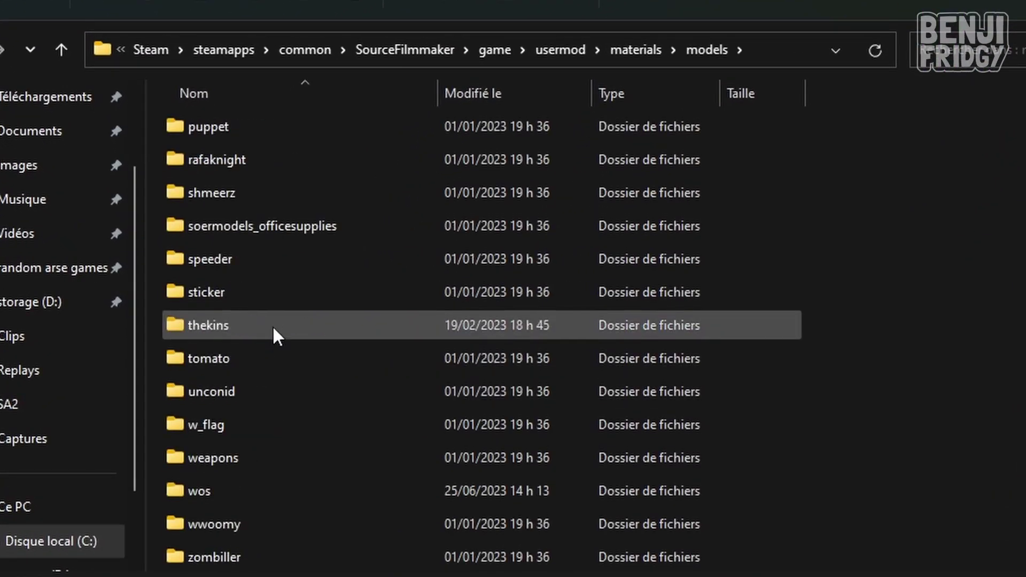
double_click(238, 488)
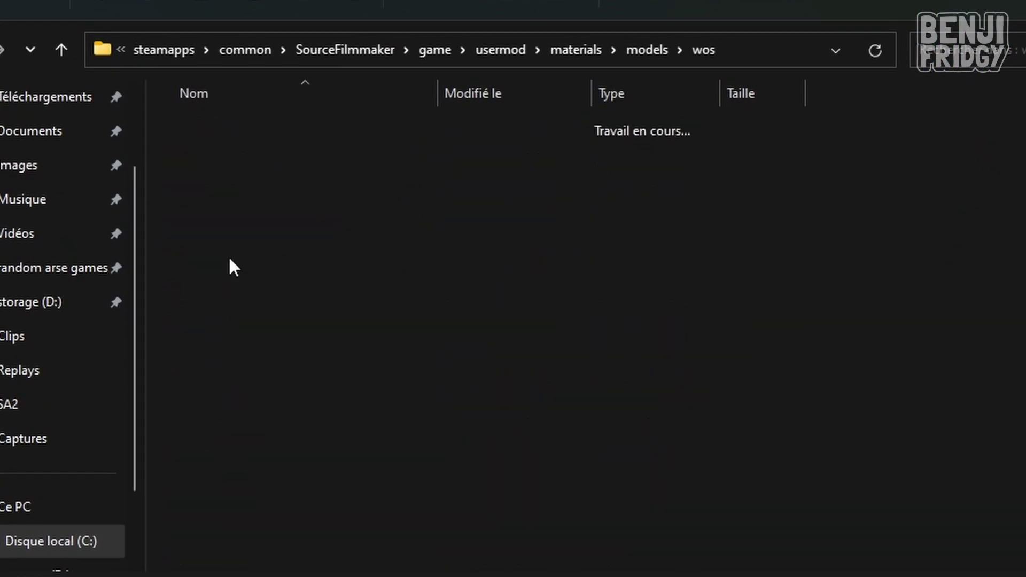
double_click(247, 136)
double_click(243, 133)
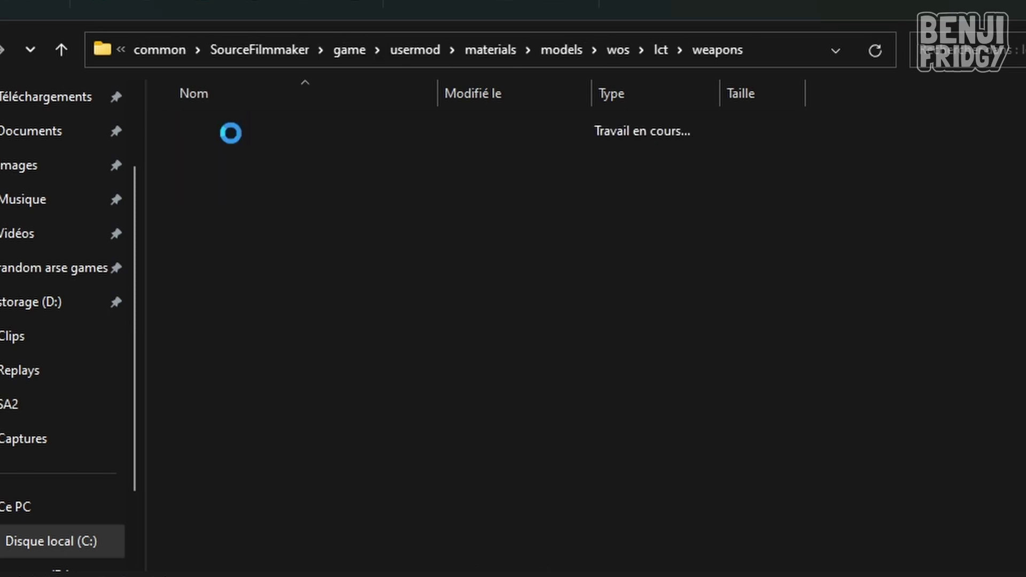
double_click(241, 134)
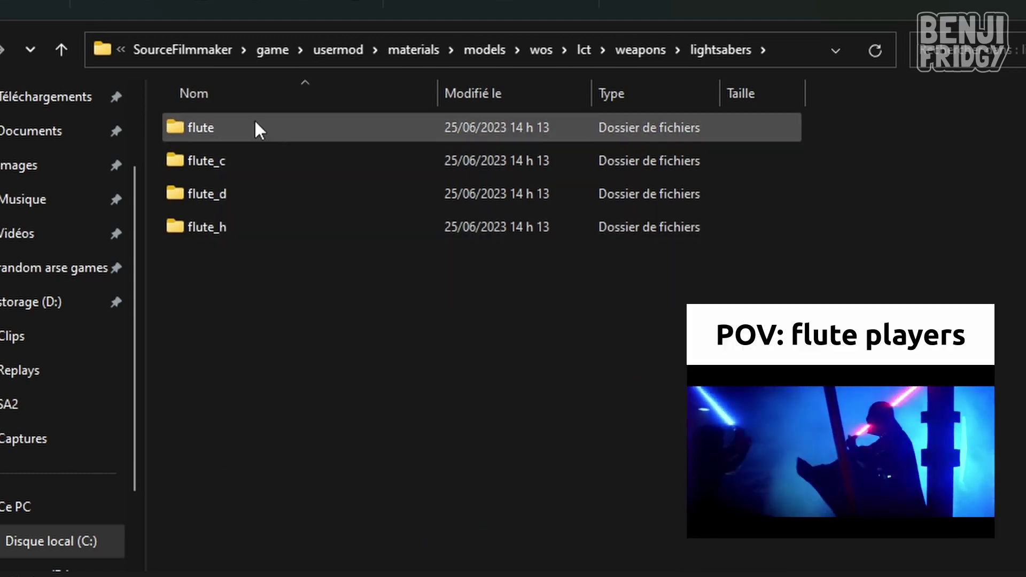
double_click(255, 121)
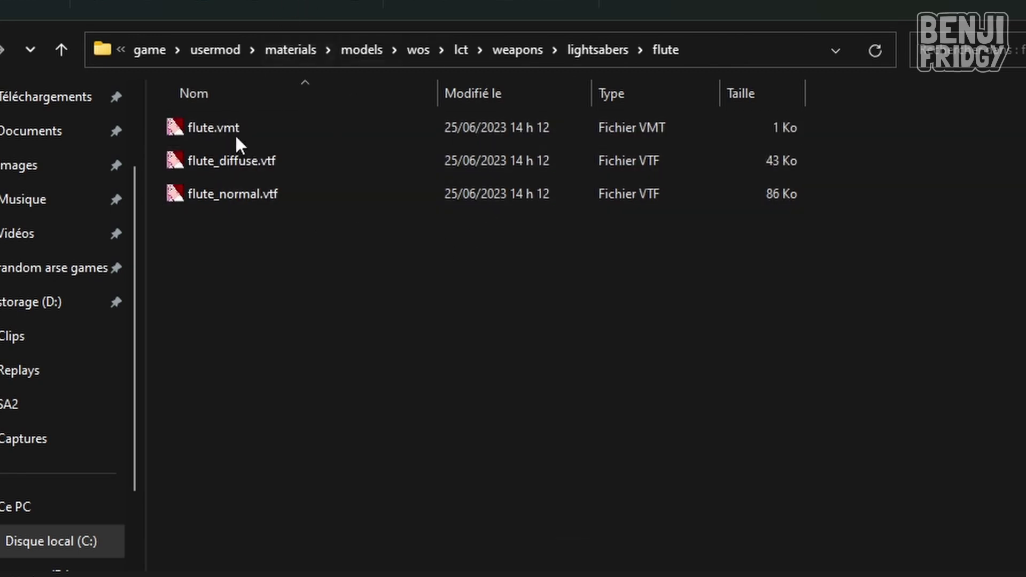
click(348, 175)
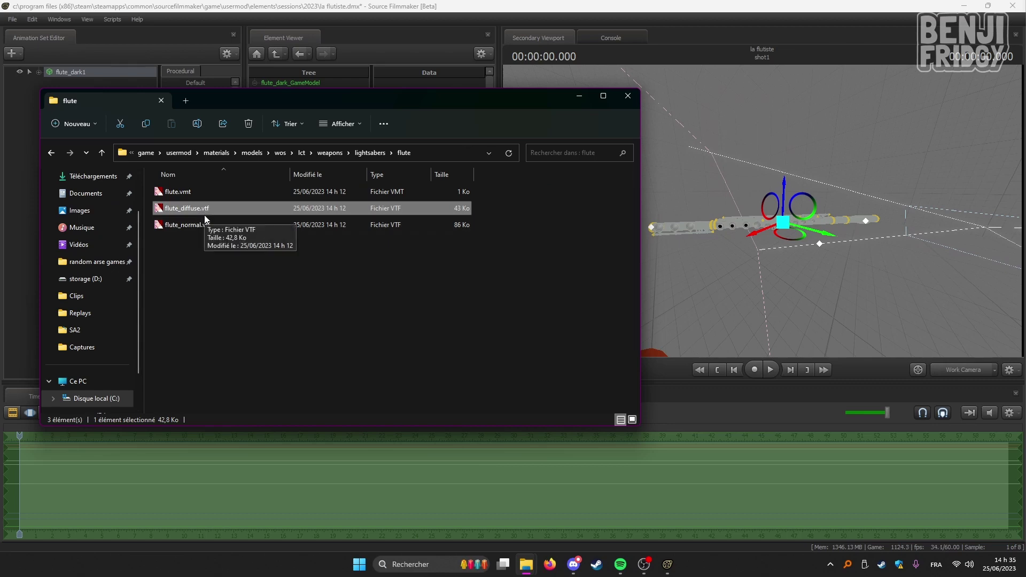
drag(253, 103, 242, 104)
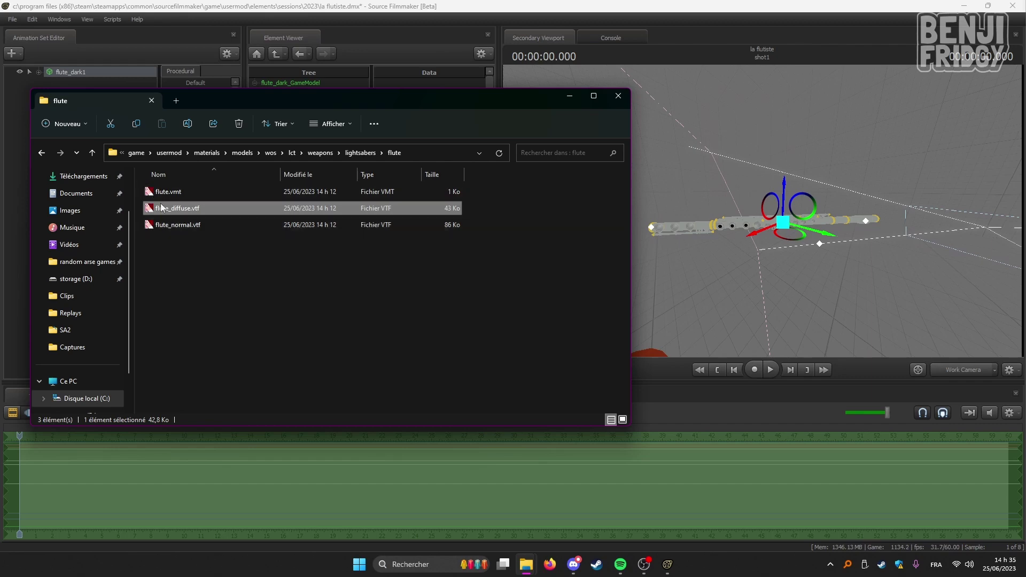
Open flute_diffuse.vtf in VTFEdit and reposition the window.
double_click(198, 209)
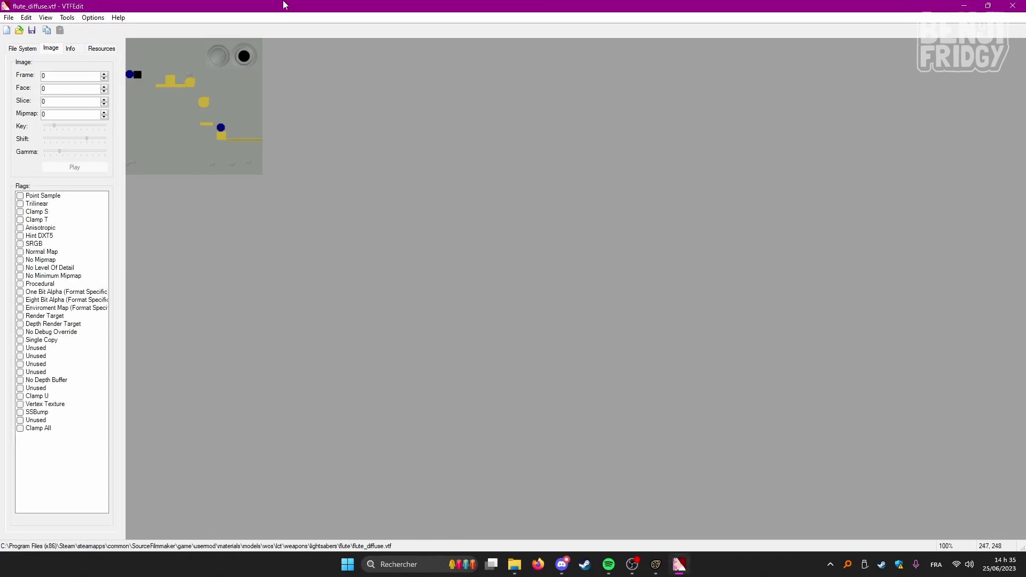
drag(516, 5, 405, 4)
click(7, 20)
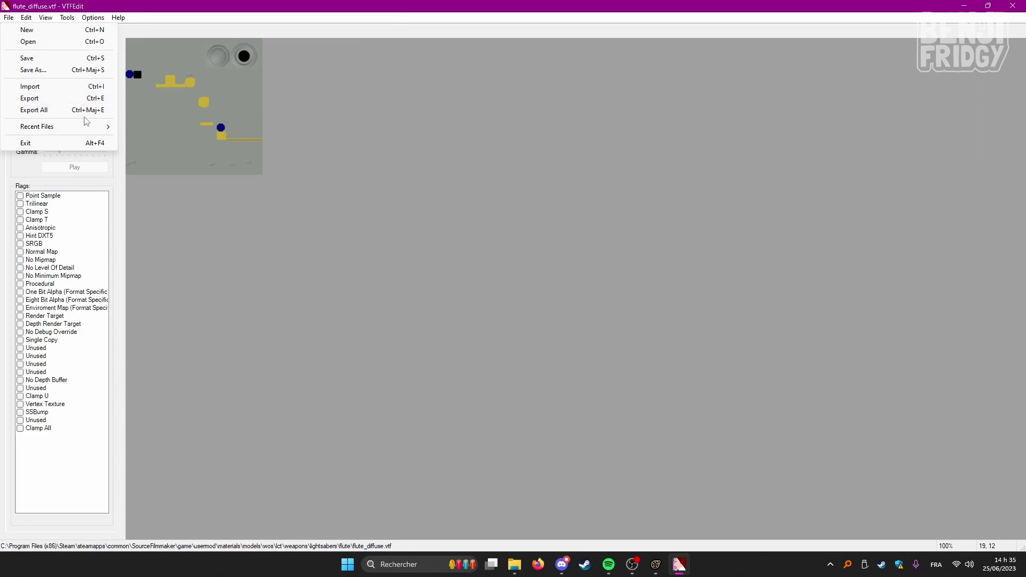
click(289, 130)
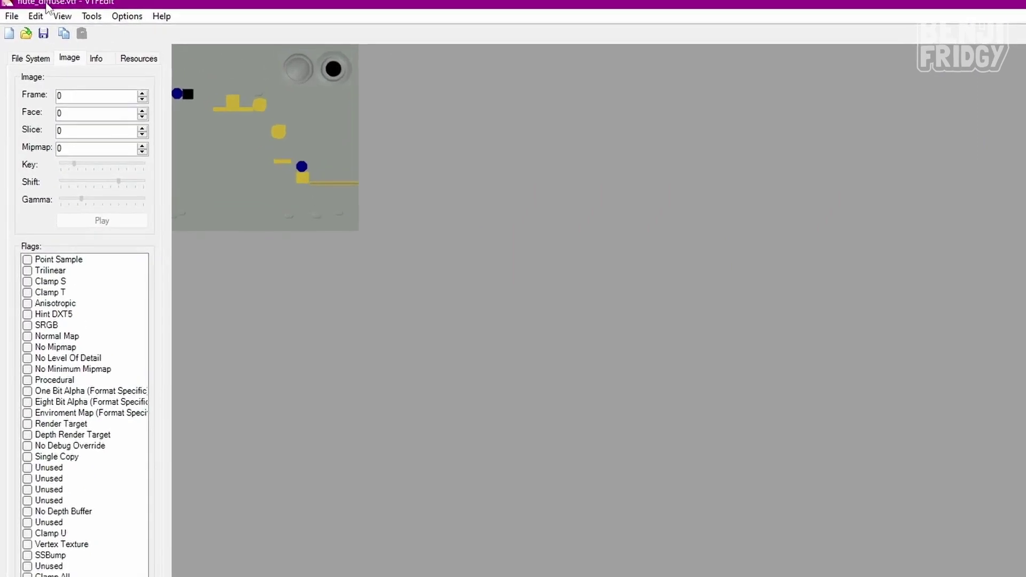
Export the texture to the Desktop as flute_diffuse.tga in TGA format.
click(13, 16)
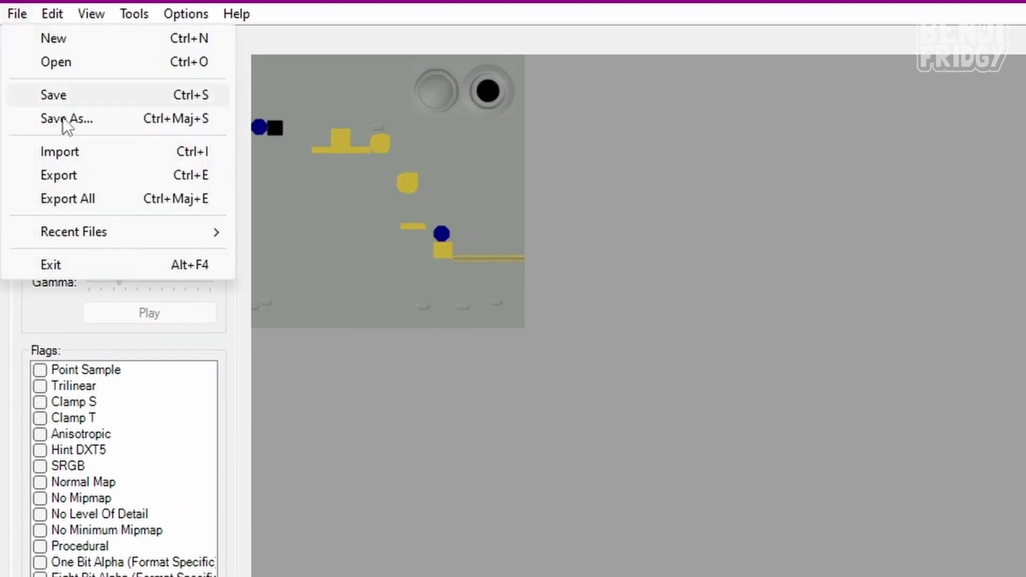
click(205, 183)
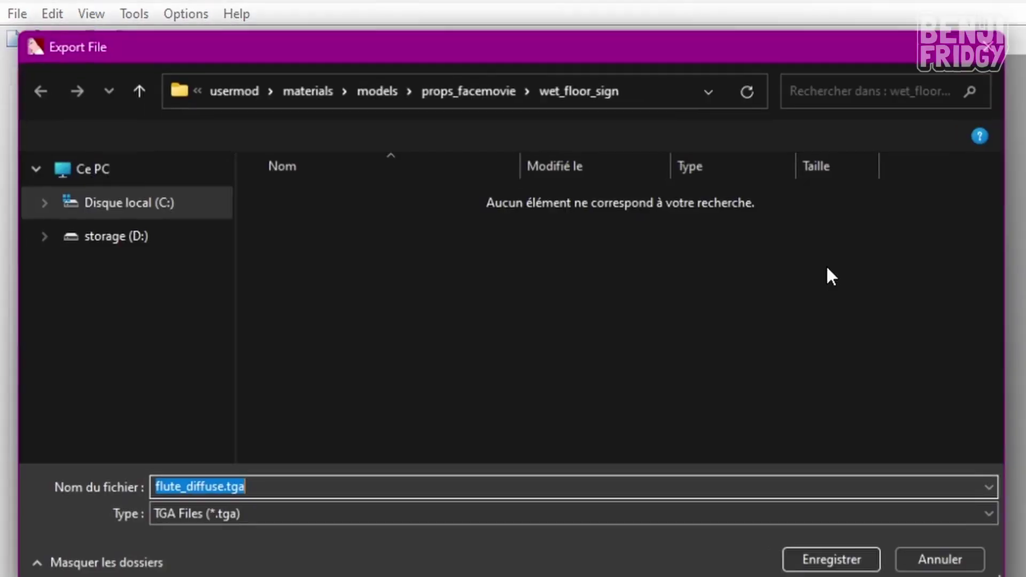
scroll(107, 256, up, 5)
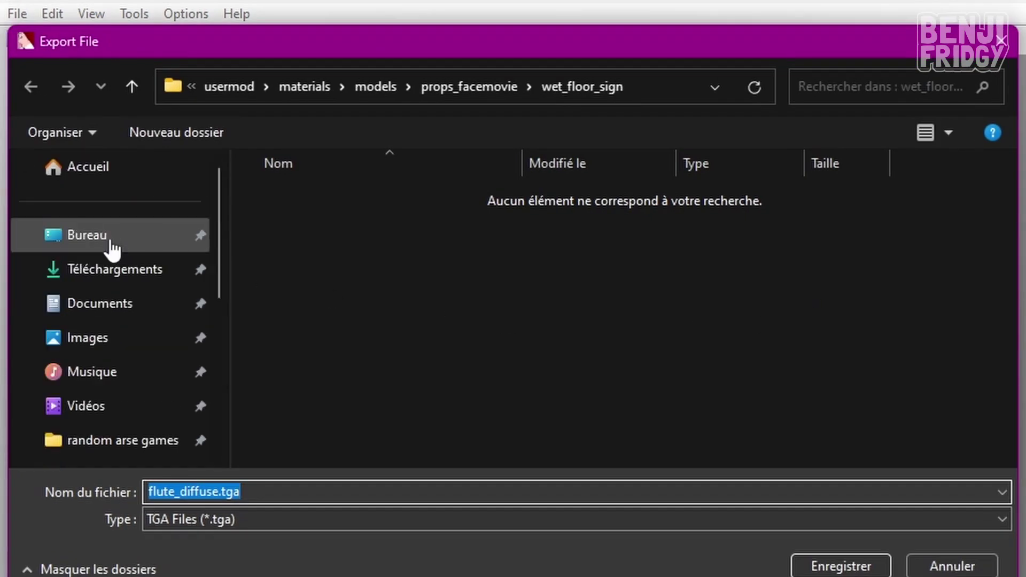
click(103, 242)
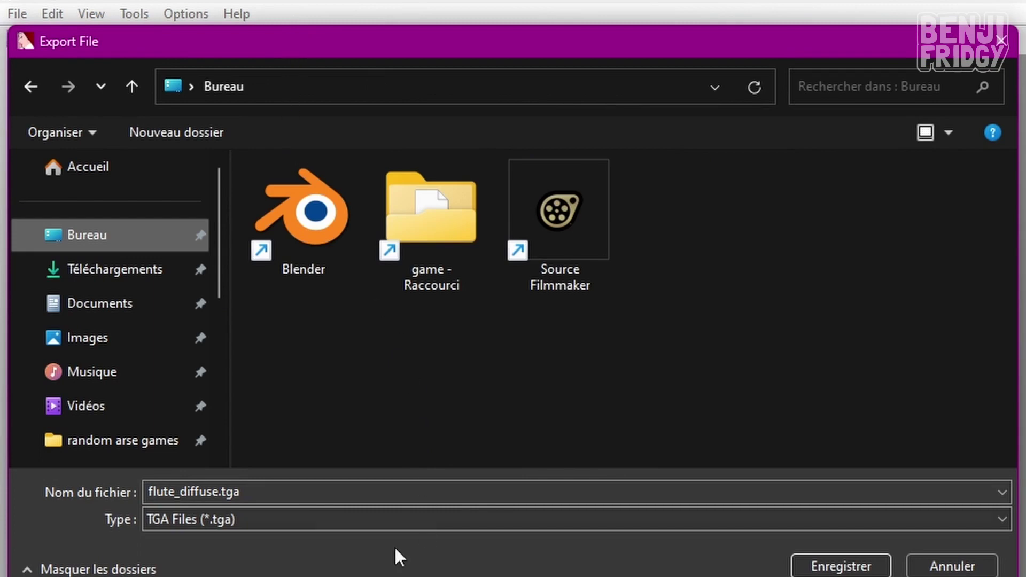
click(185, 522)
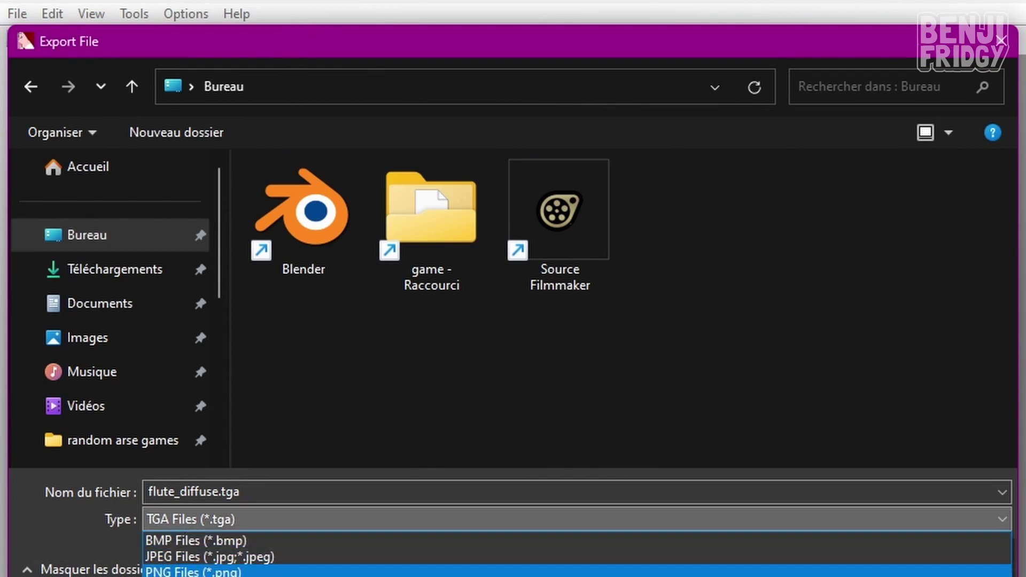
click(222, 524)
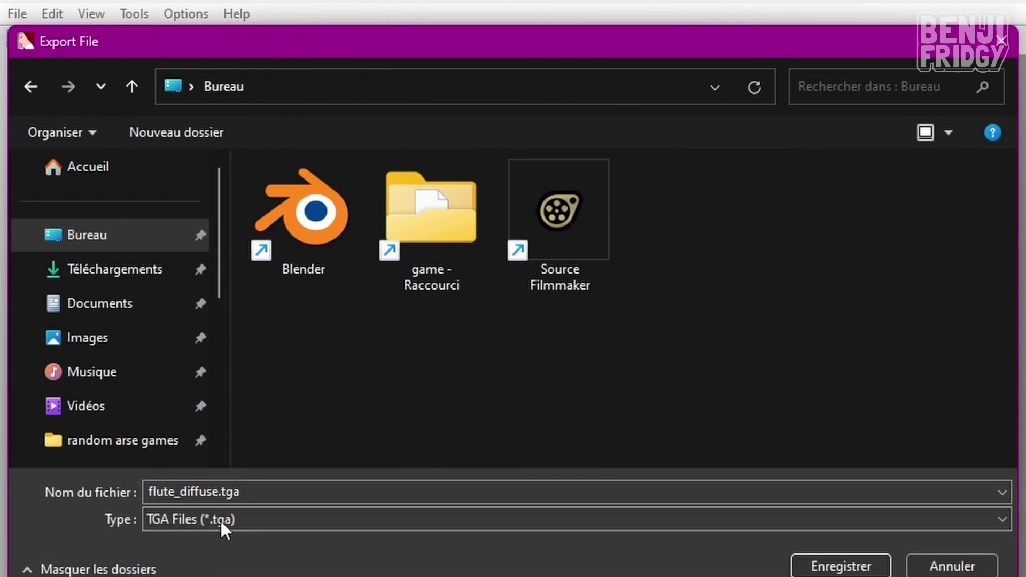
click(841, 567)
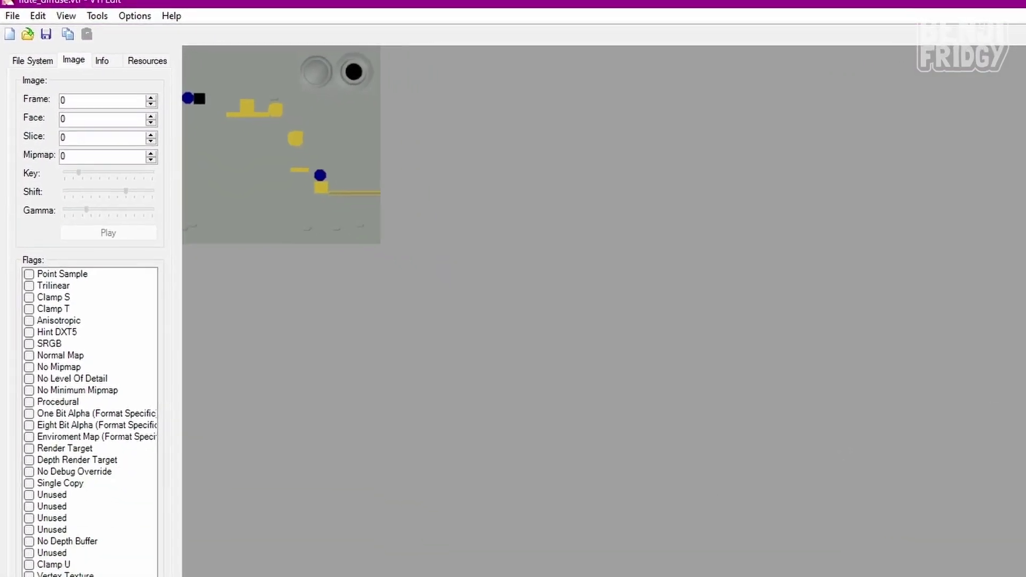
Minimize VTFEdit, move flute_diffuse.tga to the desktop's middle, and open it in paint.net.
click(964, 5)
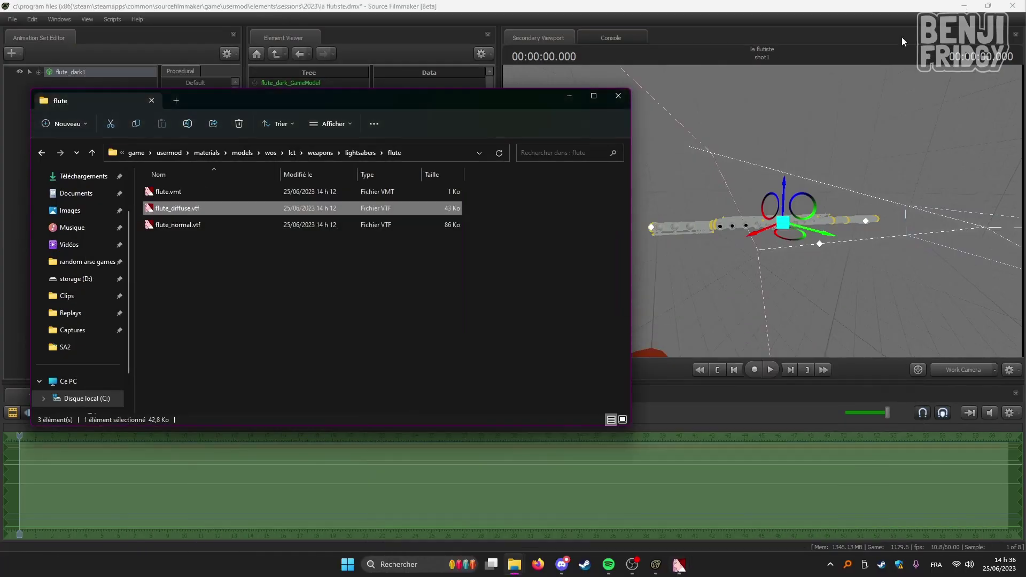
key(super+d)
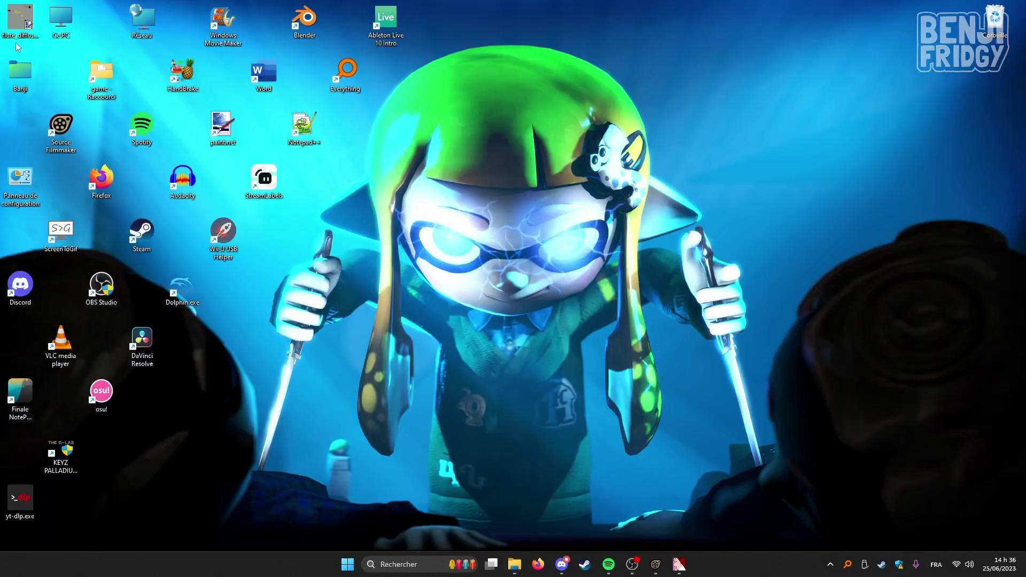
drag(20, 21, 475, 396)
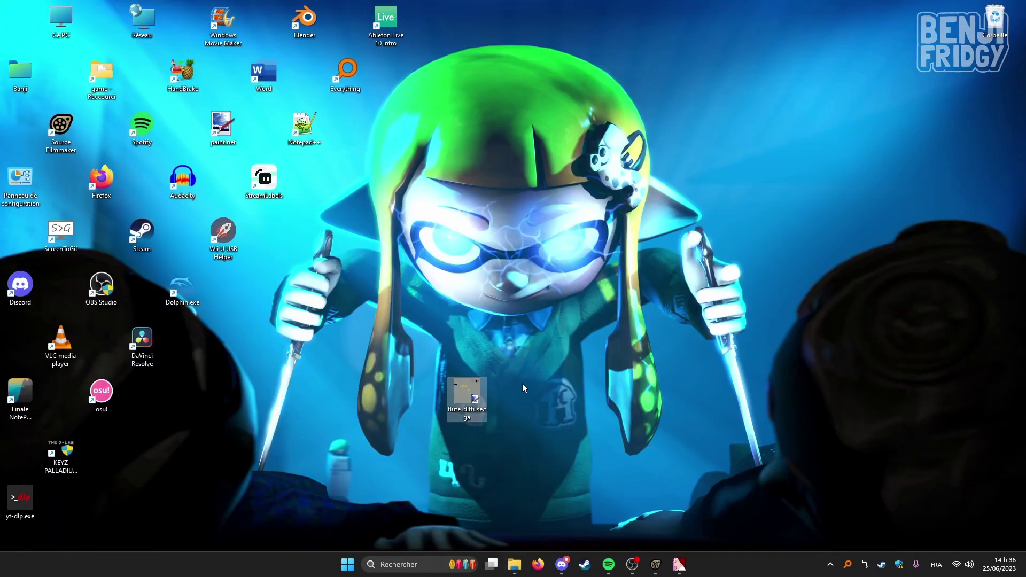
double_click(473, 404)
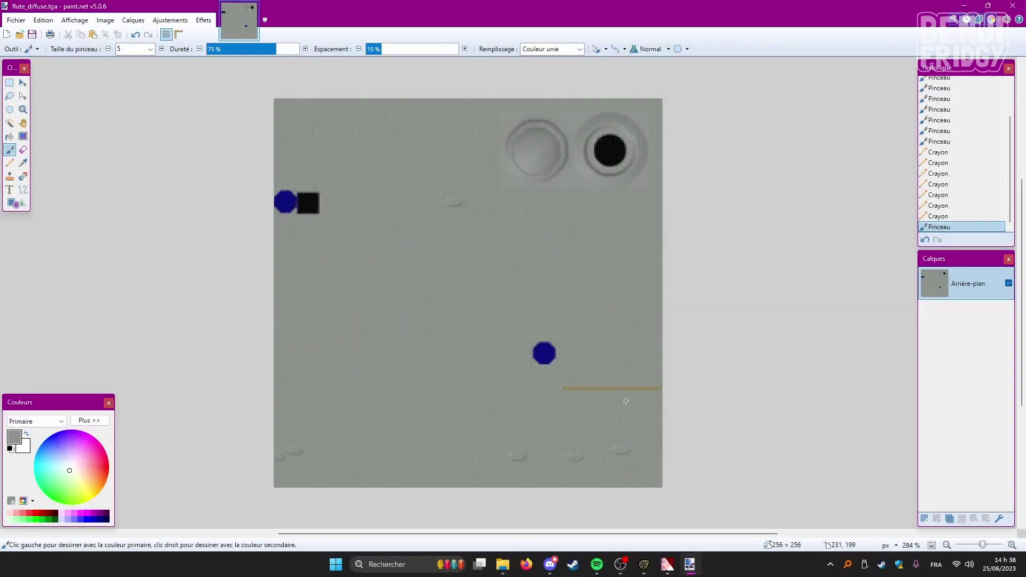
Pan the canvas to inspect the repainted flute texture.
drag(626, 185, 630, 217)
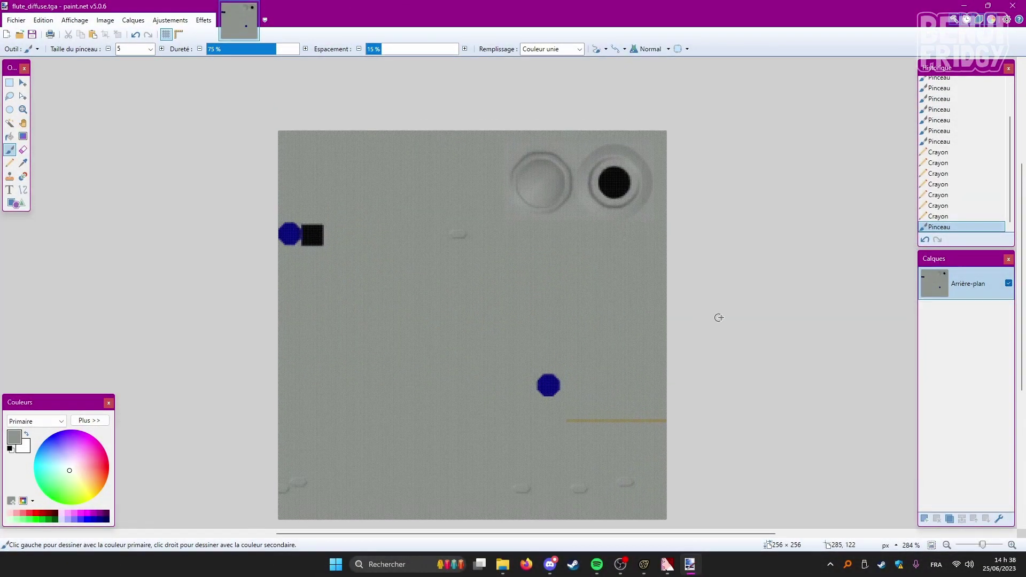
scroll(723, 315, down, 1)
scroll(724, 315, left, 1)
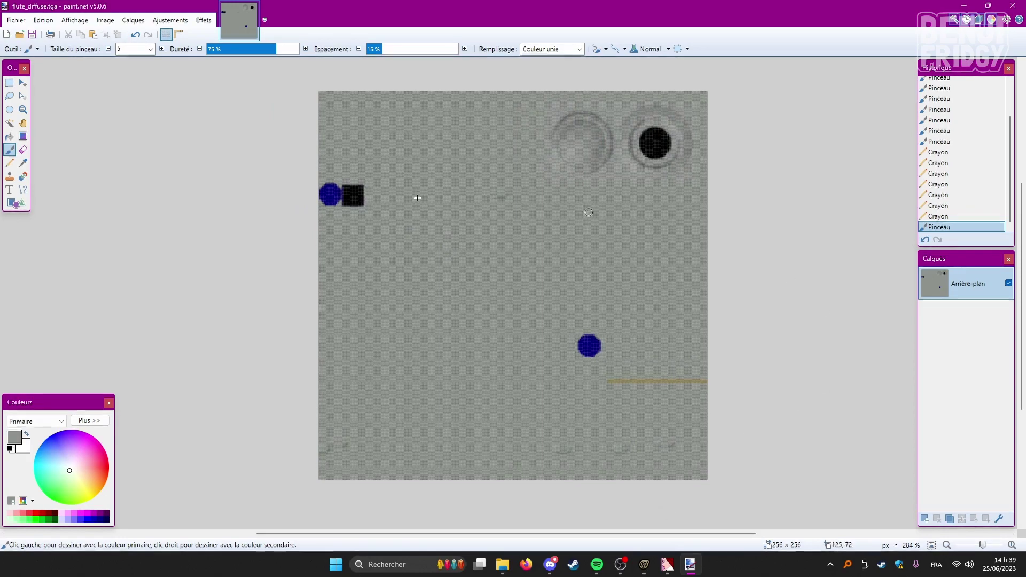
Back in VTFEdit, import flute_diffuse.tga from the desktop with Ctrl+I.
click(667, 564)
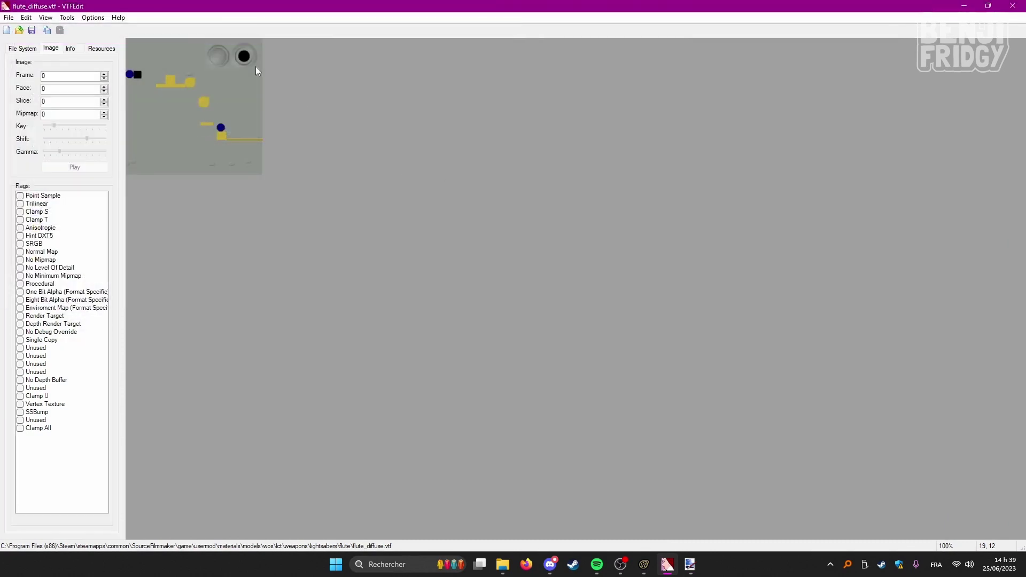
click(9, 17)
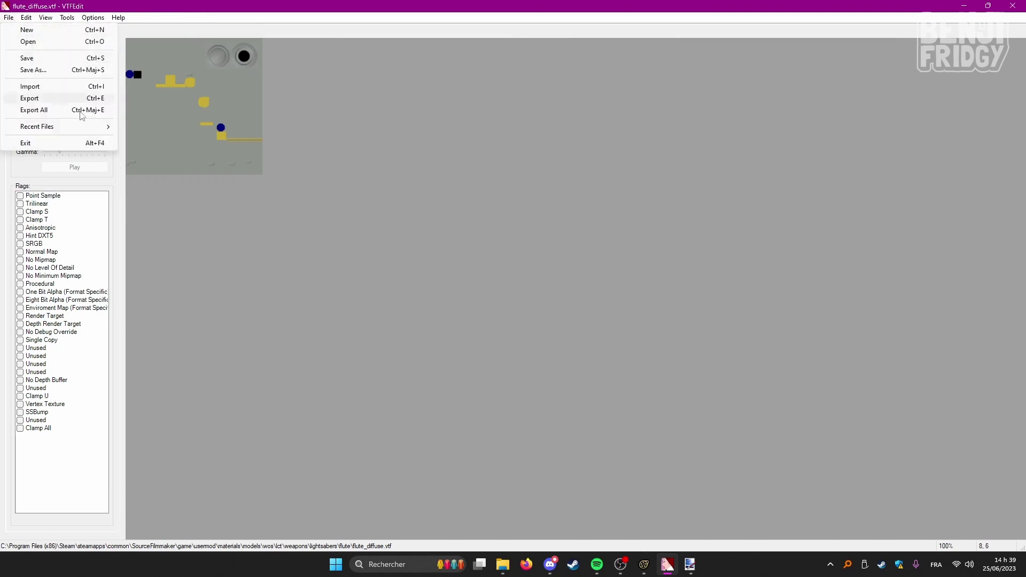
click(446, 161)
key(ctrl+i)
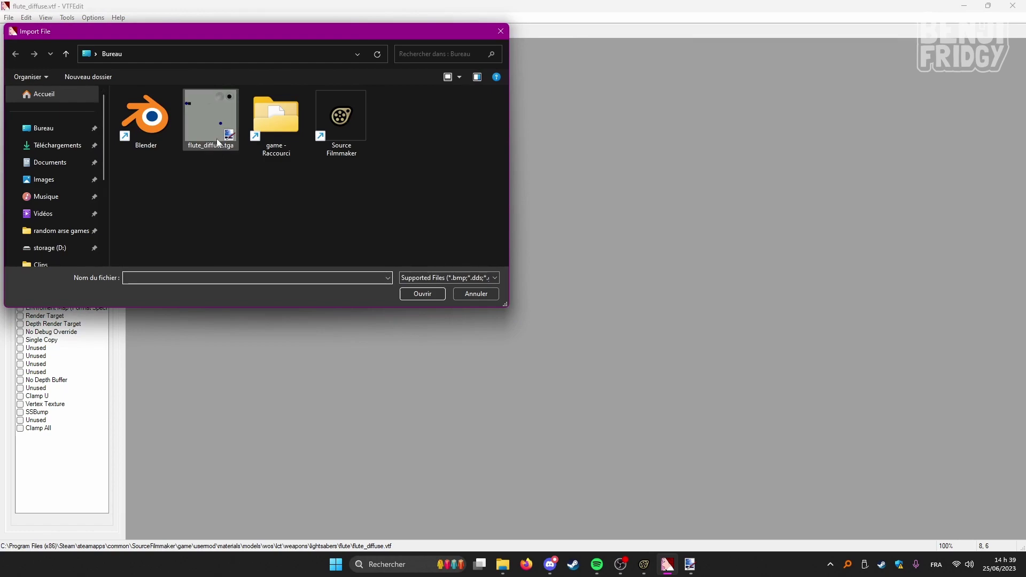
double_click(207, 132)
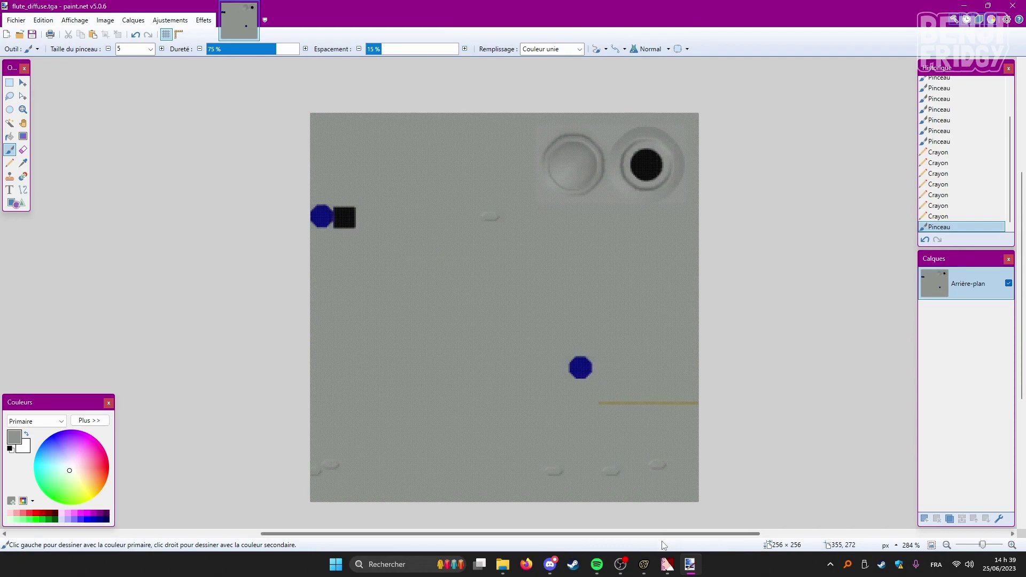
Cap Maximum Width and Height at 256 in VTF Options and confirm the import.
click(667, 564)
click(447, 343)
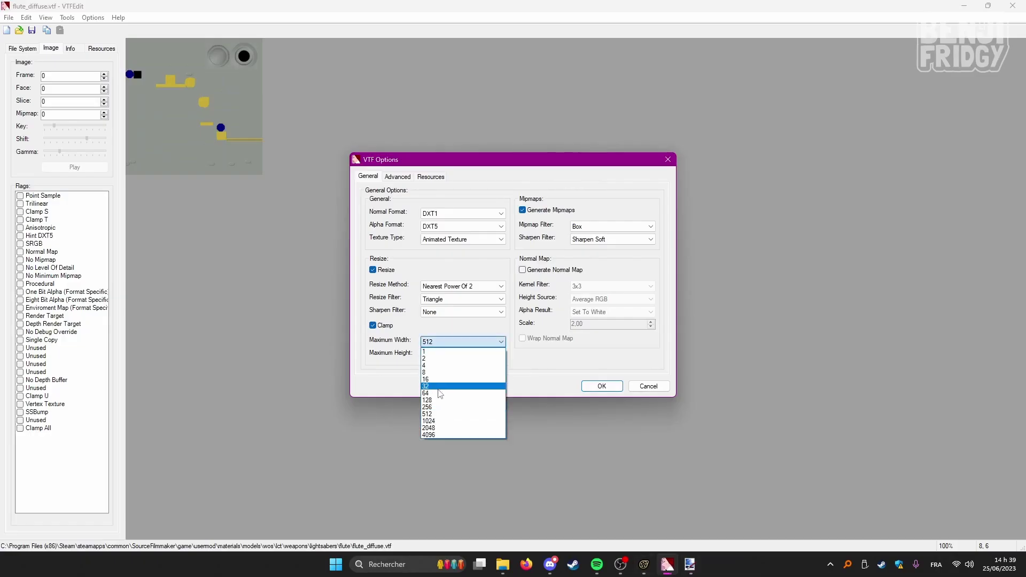
click(441, 403)
click(448, 354)
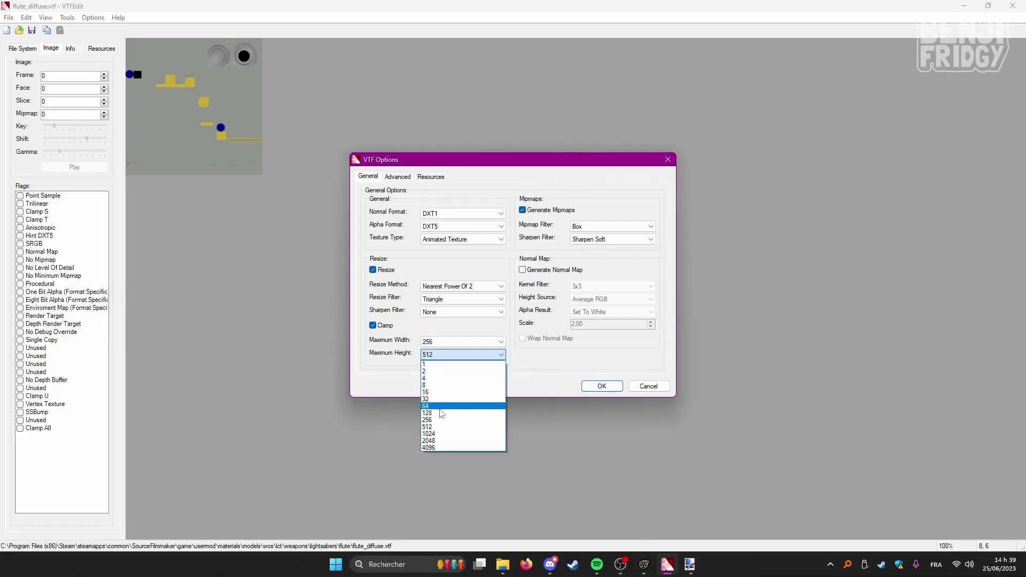
click(453, 420)
click(589, 390)
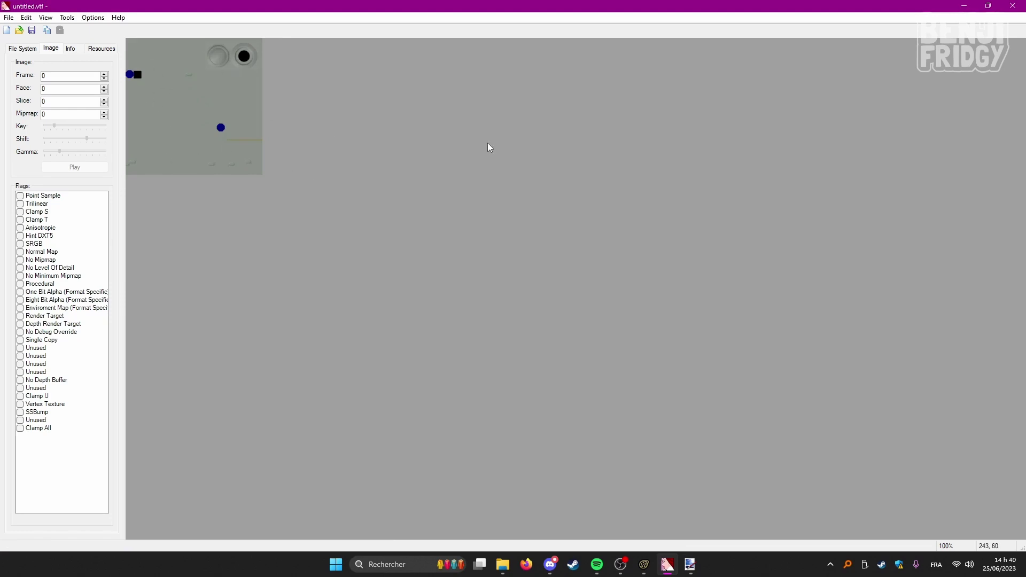
Start saving the new texture and browse to game > usermod > materials.
click(8, 18)
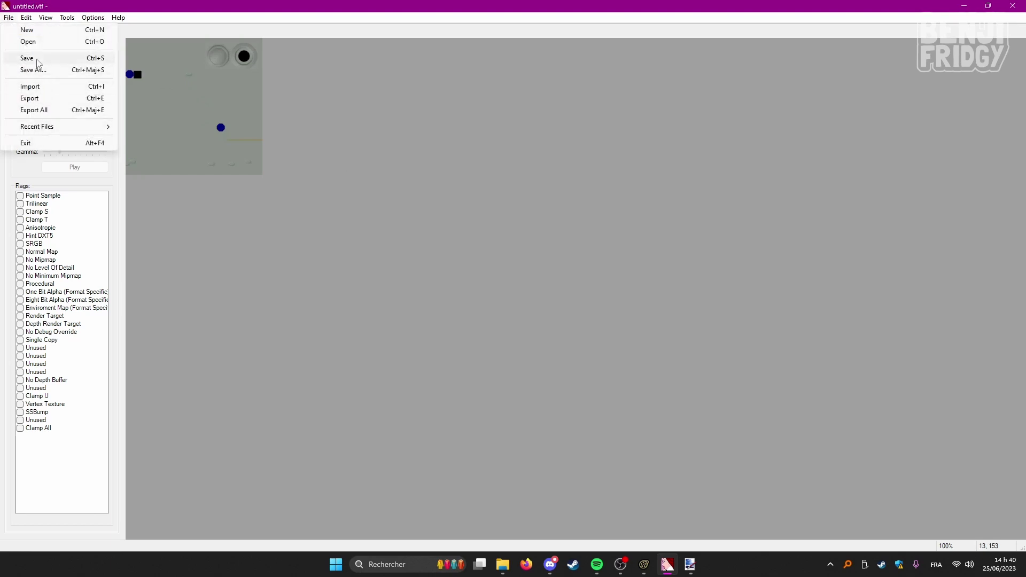
click(329, 164)
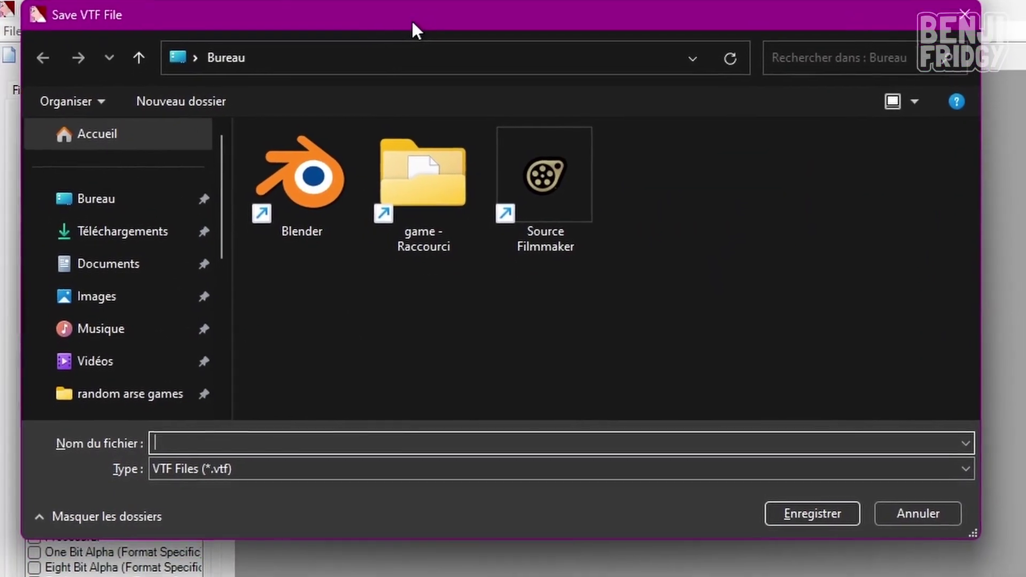
drag(412, 23, 393, 23)
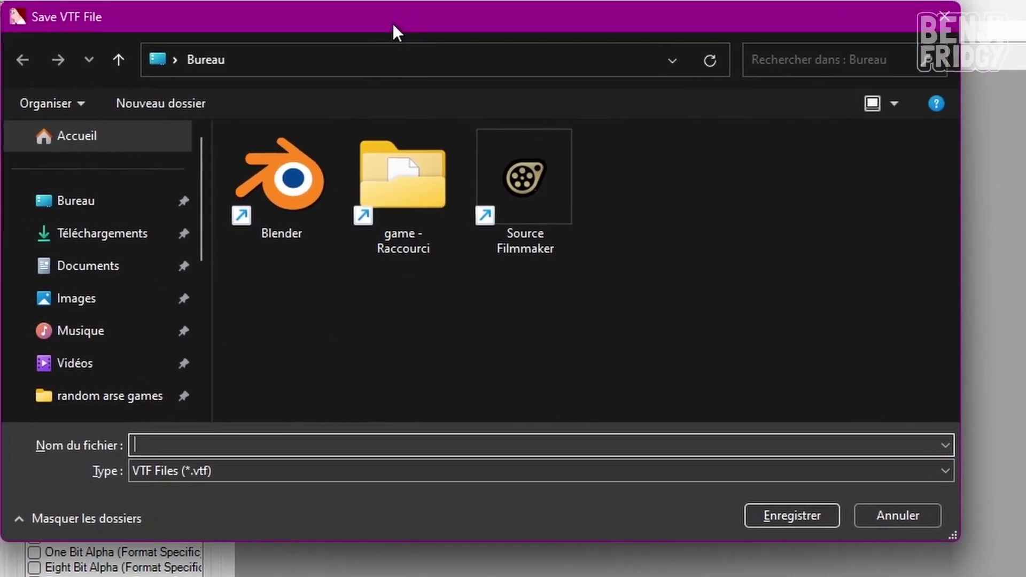
double_click(395, 218)
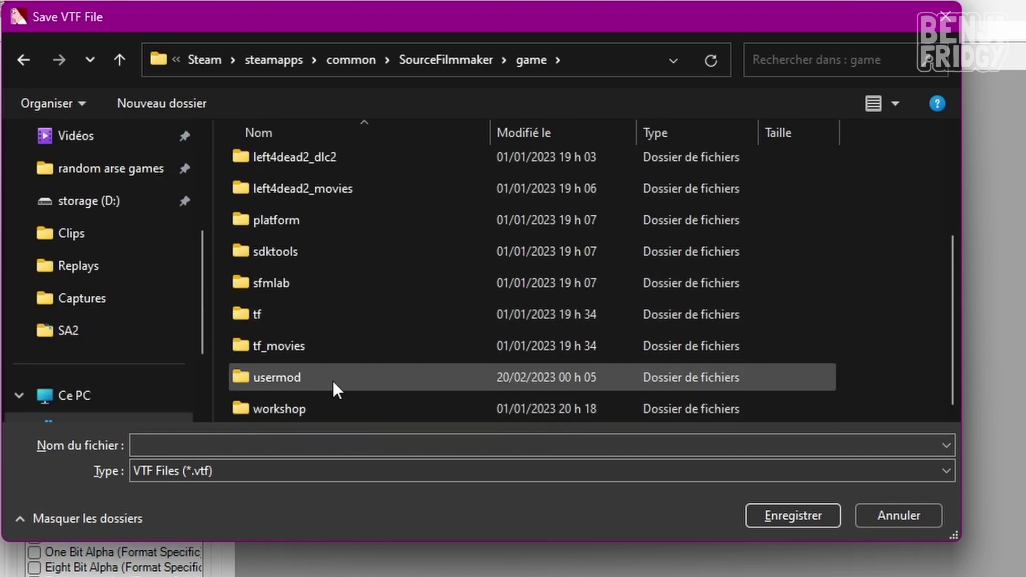
scroll(374, 363, up, 2)
scroll(524, 294, down, 2)
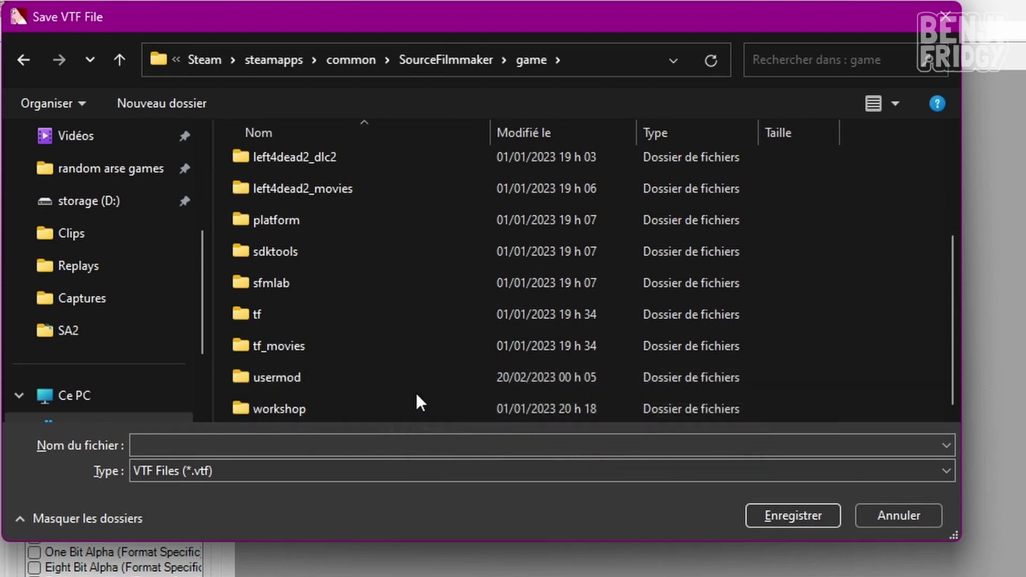
double_click(315, 379)
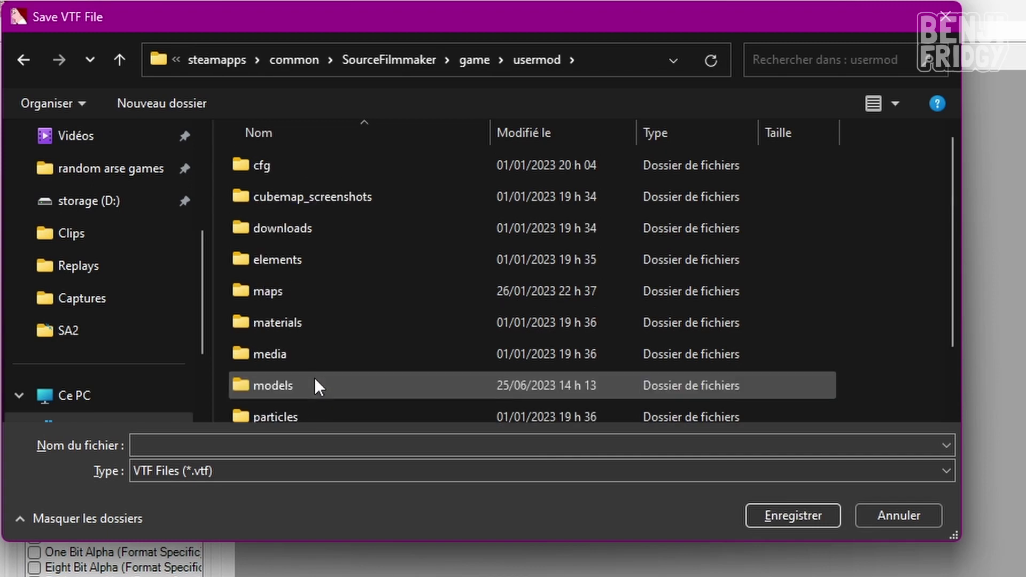
double_click(292, 314)
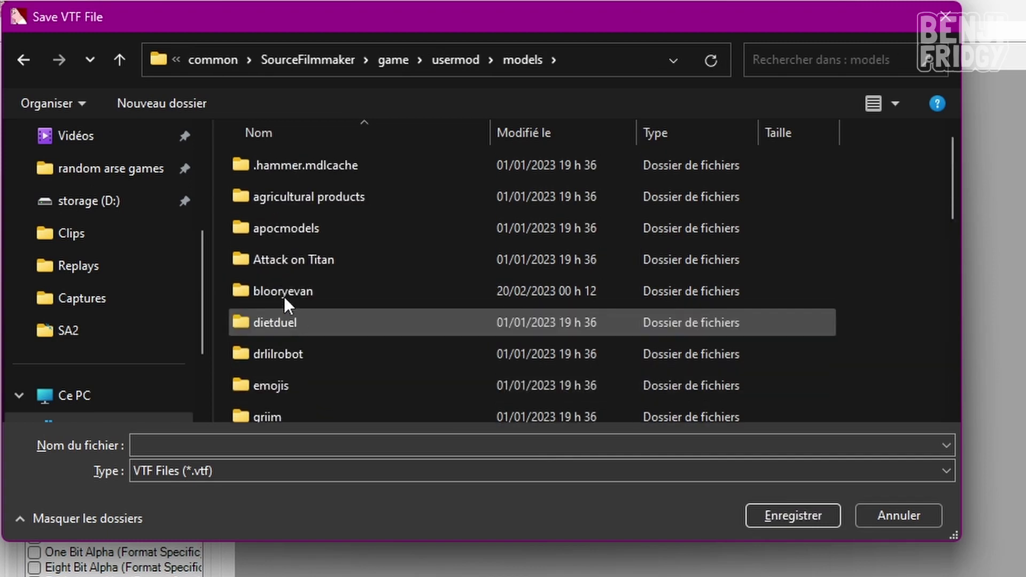
click(23, 59)
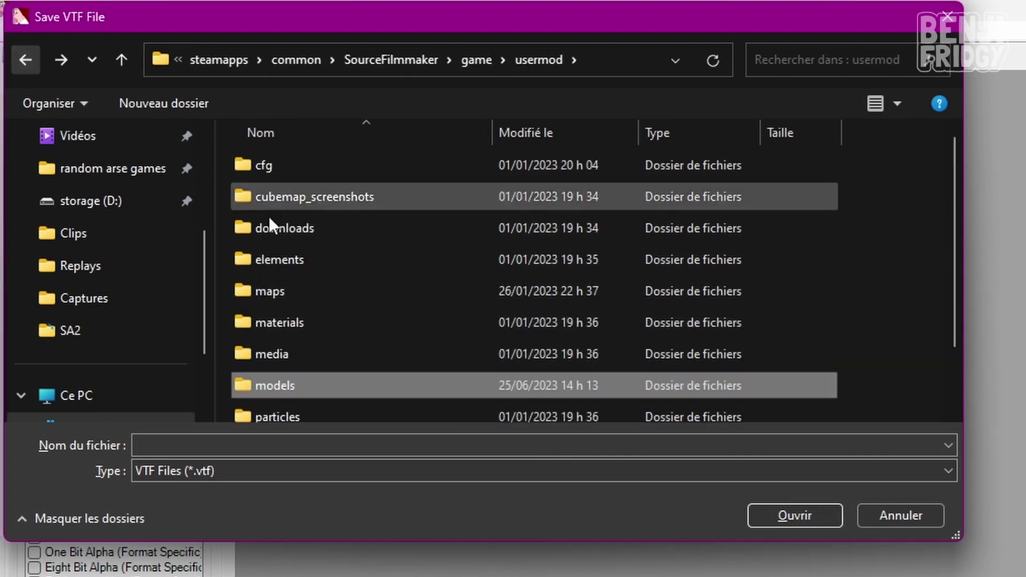
double_click(316, 324)
Go into models > wos > lct > weapons > lightsabers > flute and save as flute_val.vtf.
double_click(313, 348)
scroll(322, 354, down, 15)
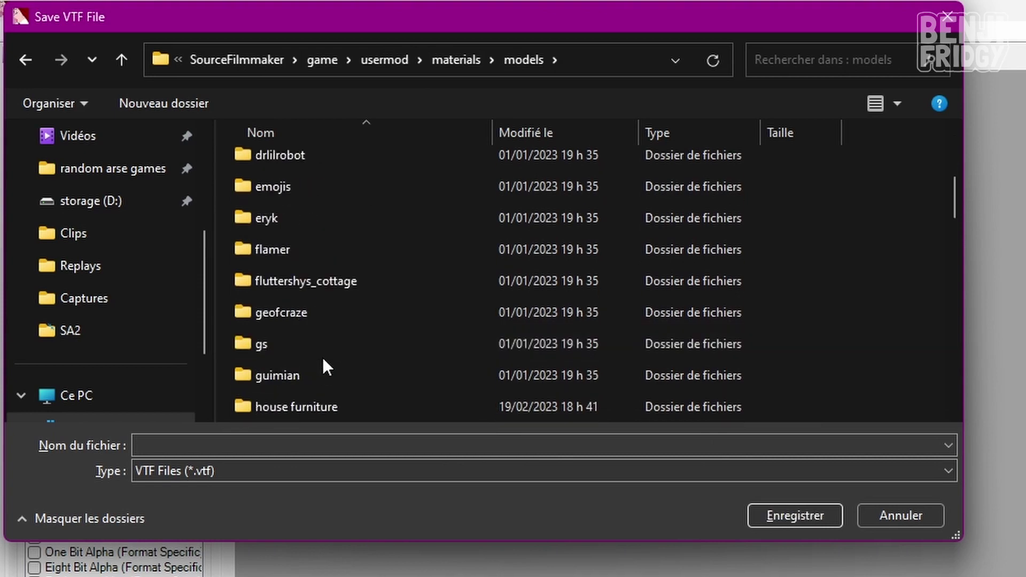
double_click(321, 345)
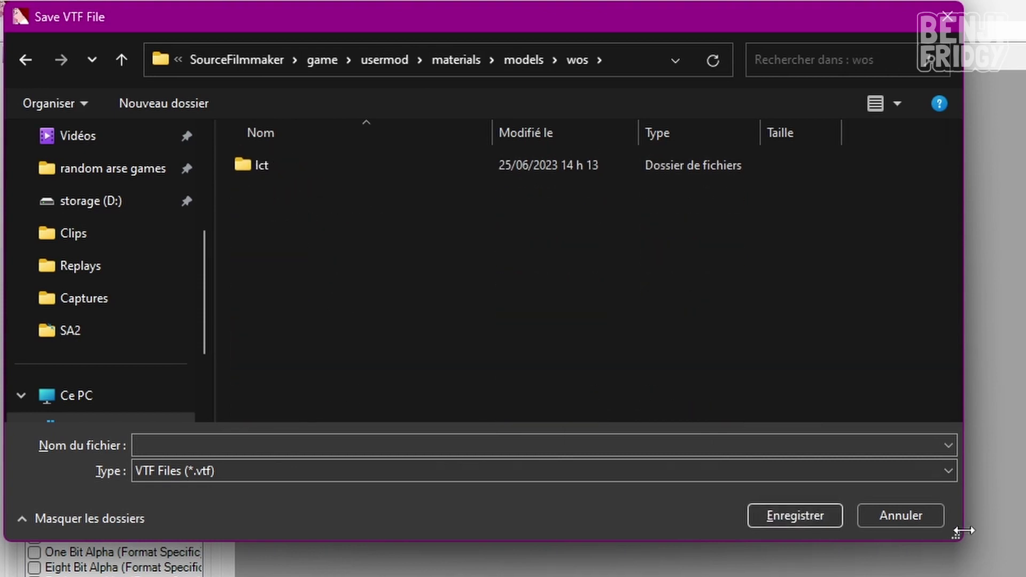
drag(956, 534, 1025, 576)
double_click(324, 160)
double_click(325, 159)
double_click(325, 163)
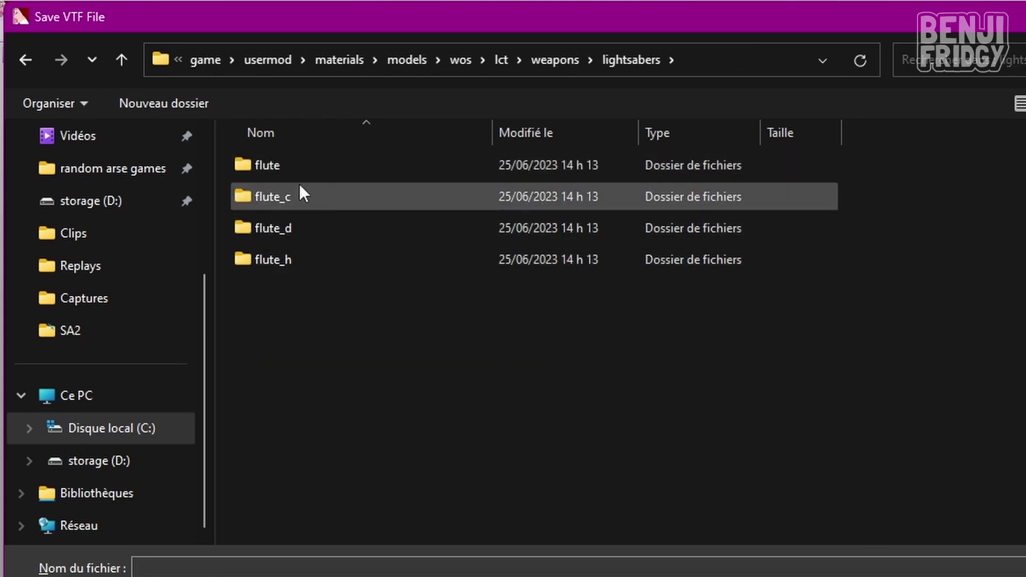
double_click(311, 166)
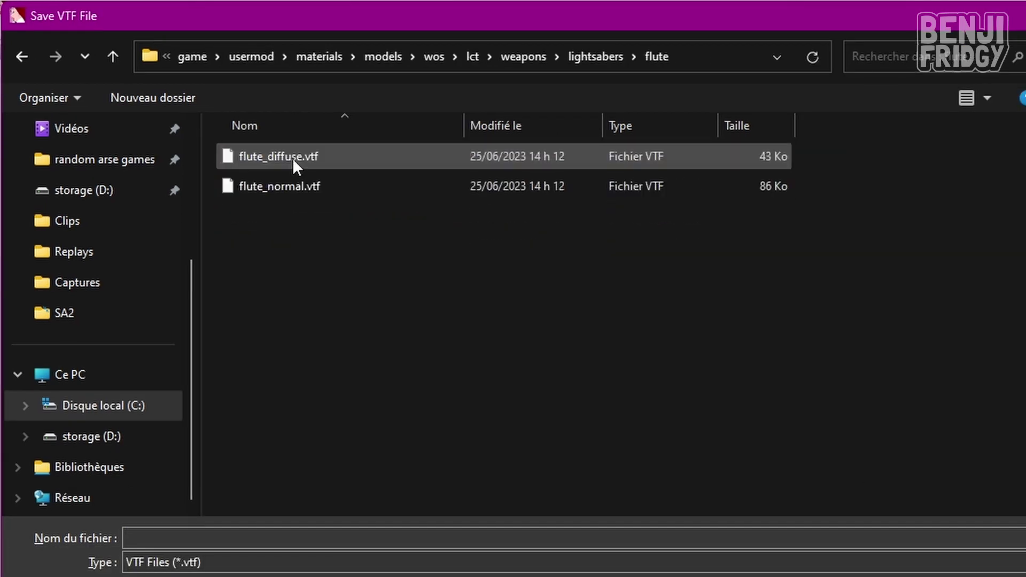
click(263, 532)
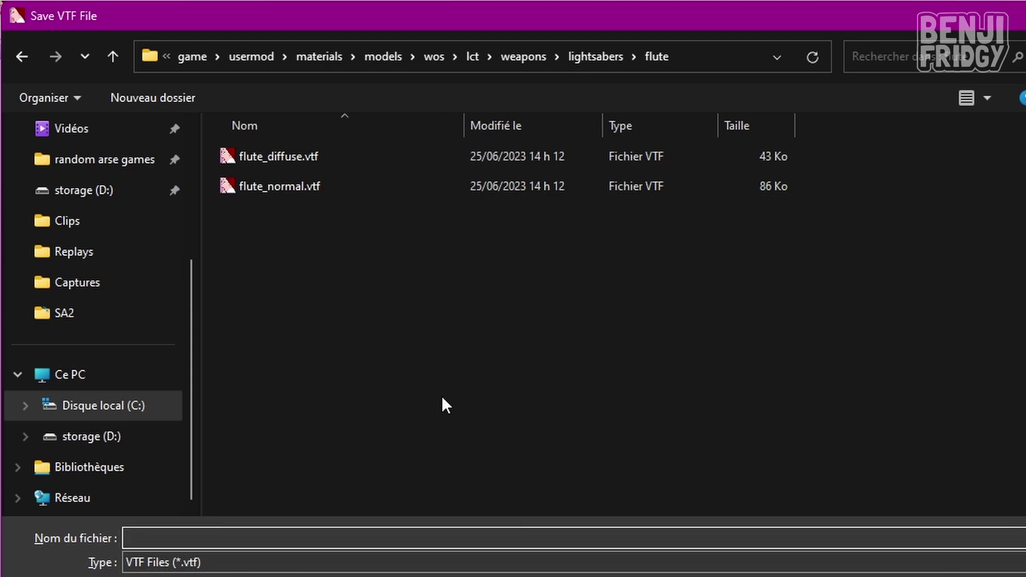
text(flute_val)
key(Return)
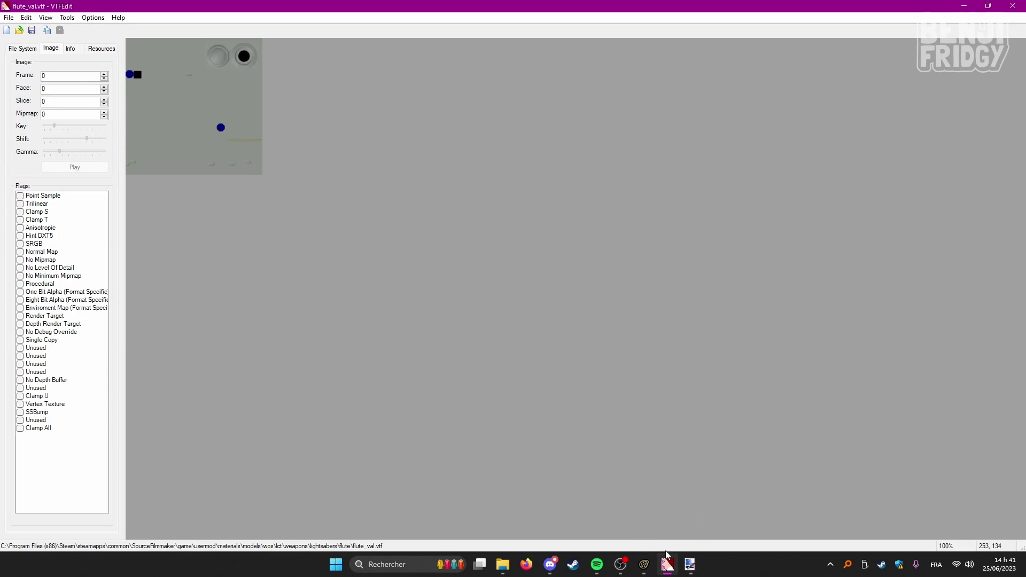
Delete the flute's $basetexture attribute in Source Filmmaker.
click(644, 565)
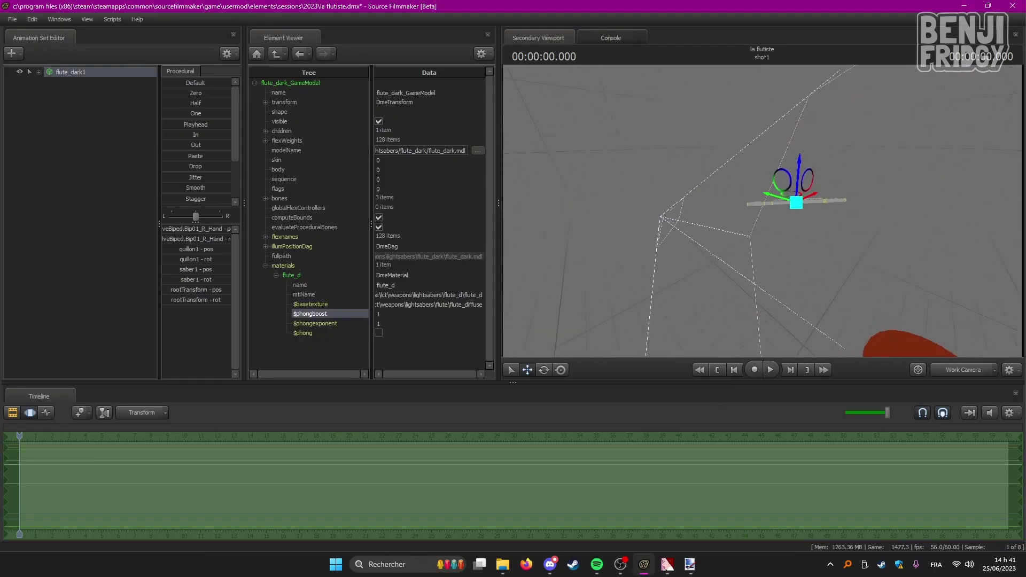
right_click(313, 304)
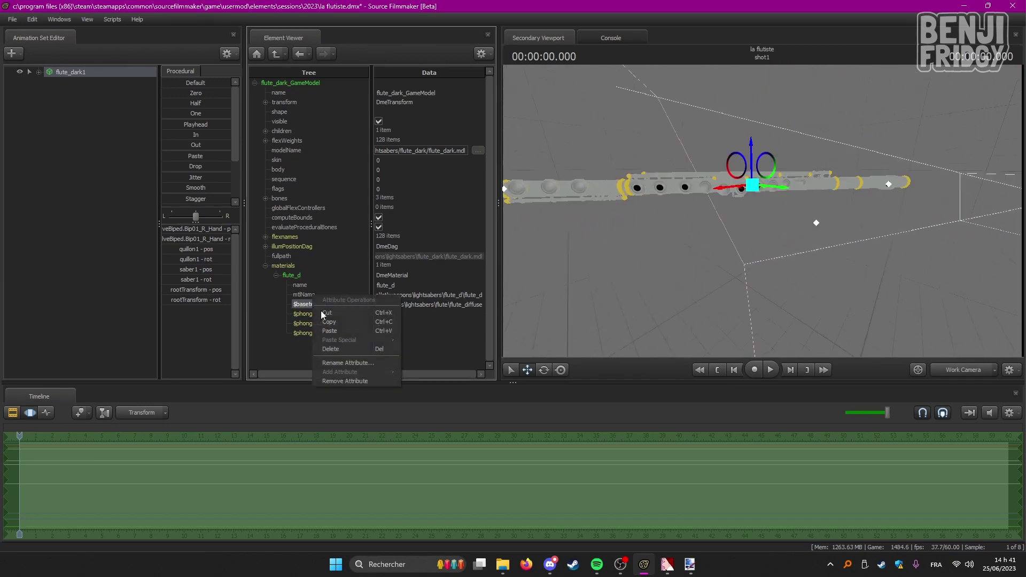
click(340, 349)
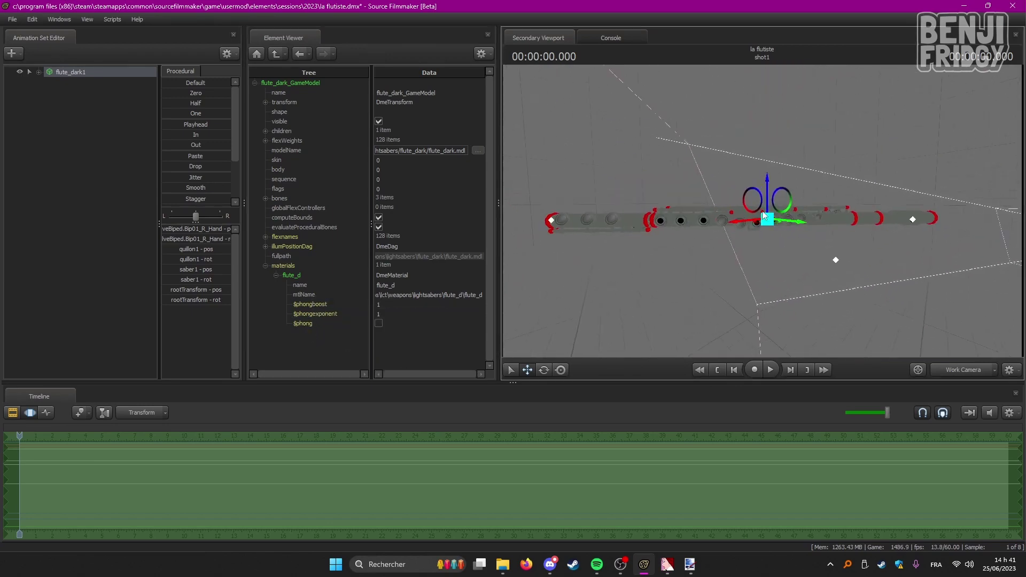
drag(755, 234, 677, 237)
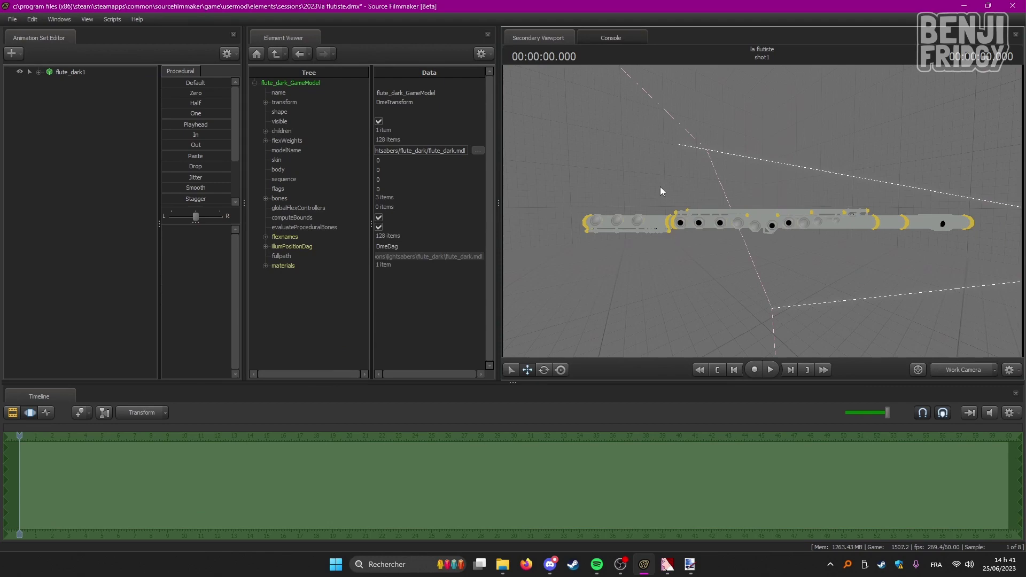
Create a flute_dark2 animation set from the flute model and move it below the first.
right_click(99, 176)
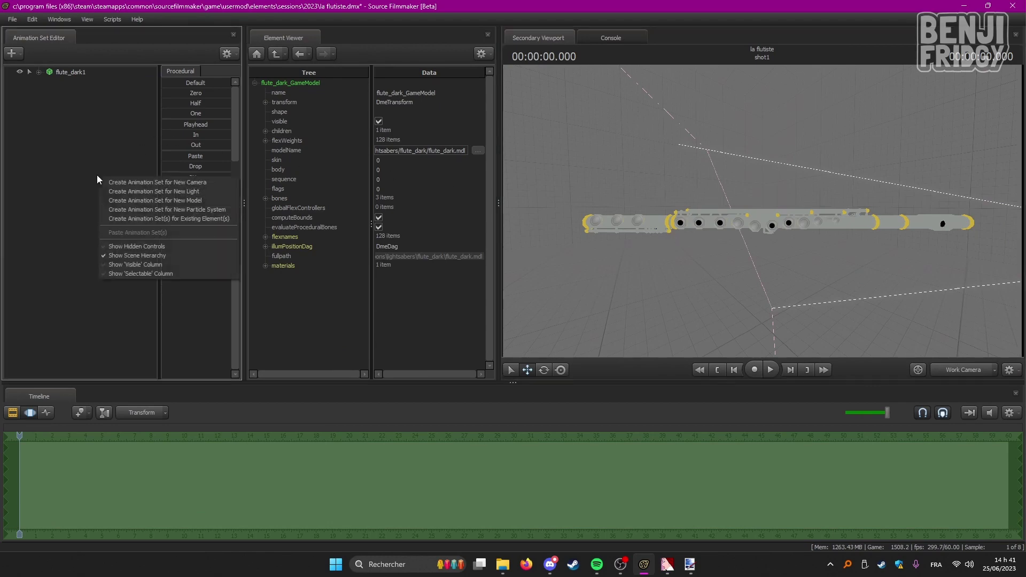
click(119, 201)
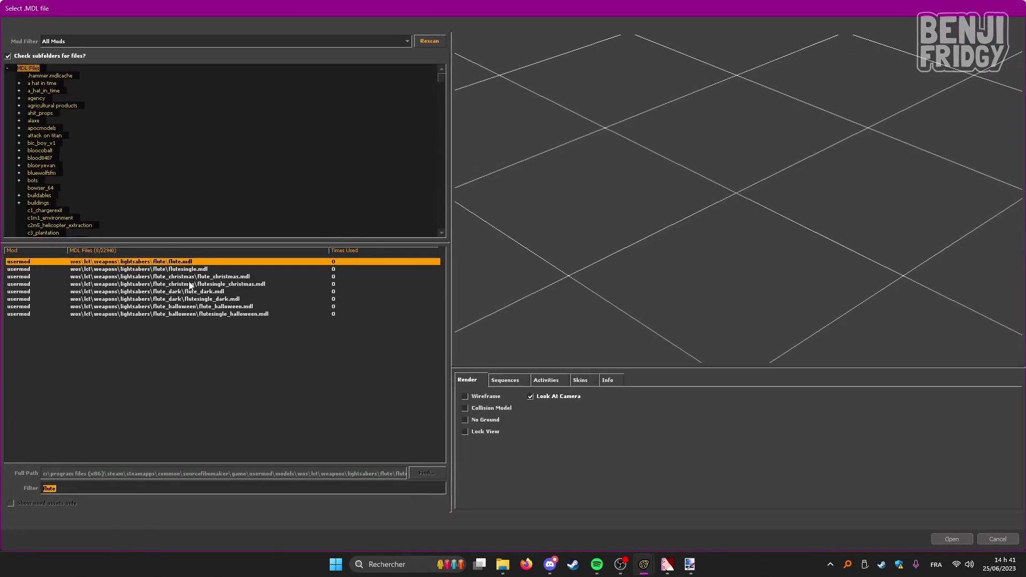
double_click(219, 292)
click(72, 83)
drag(783, 190, 763, 216)
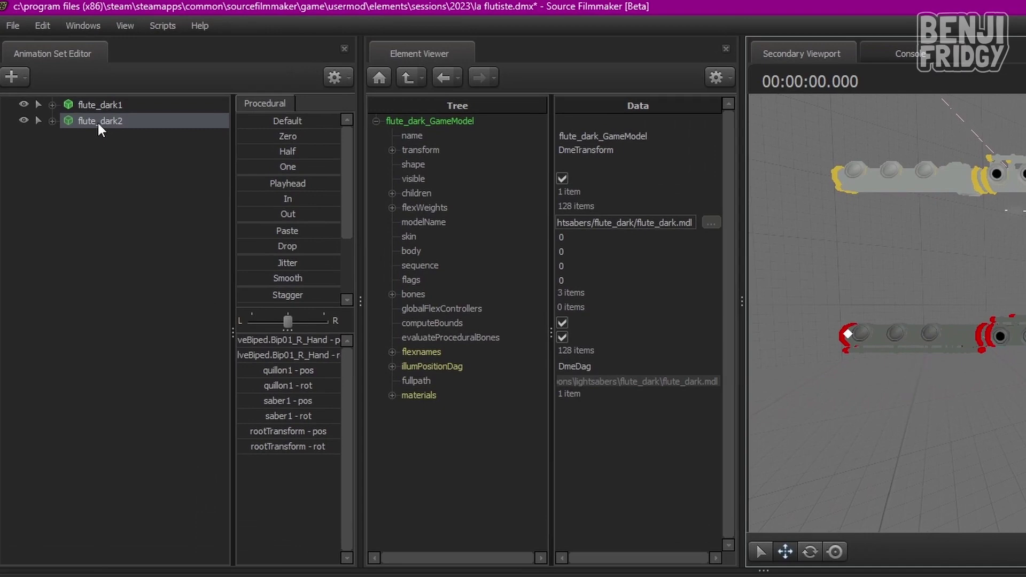
Add override materials to flute_dark2 and expand its flute_d material in the Element Viewer.
right_click(96, 121)
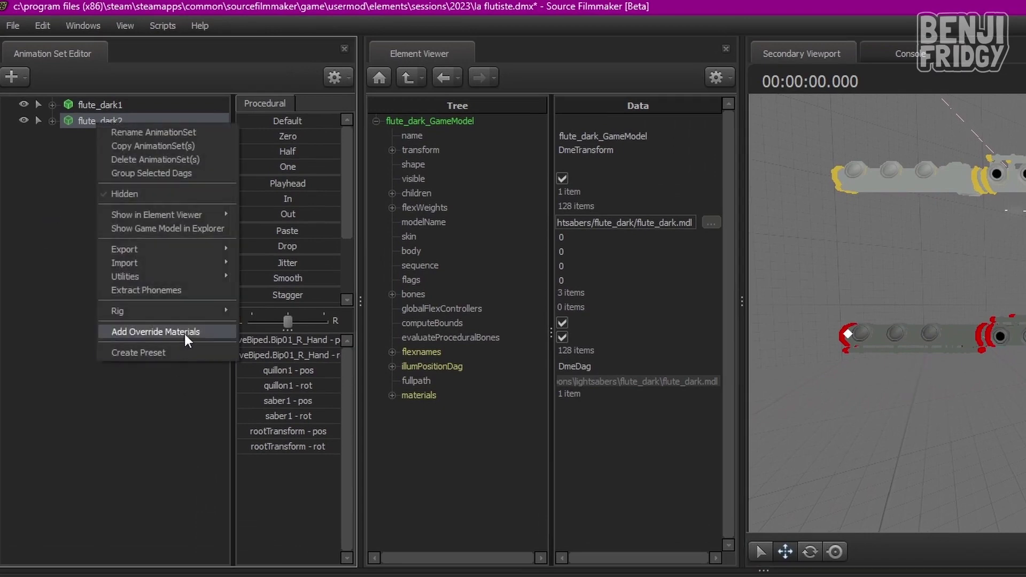
click(184, 332)
right_click(147, 120)
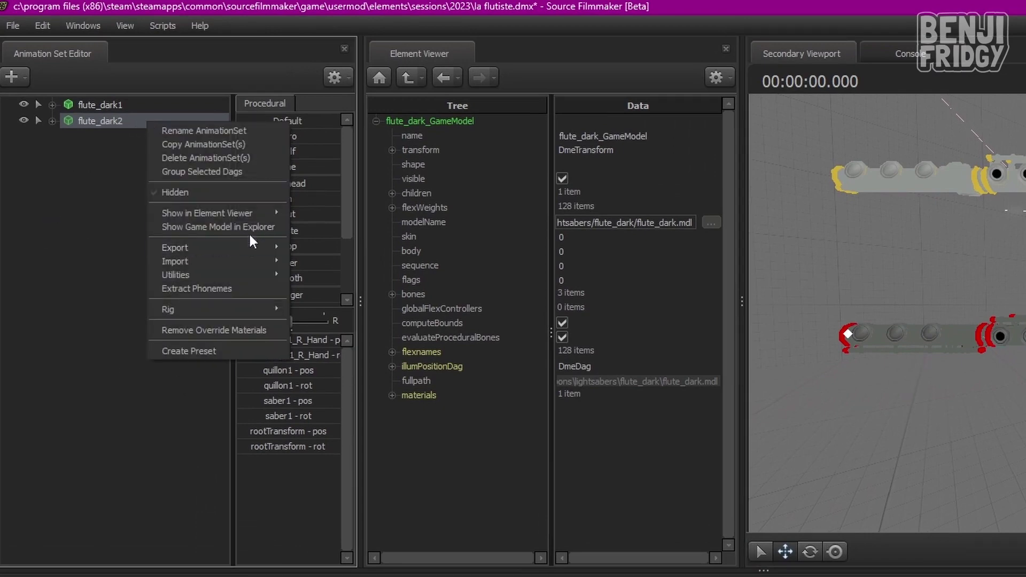
mouse_move(226, 213)
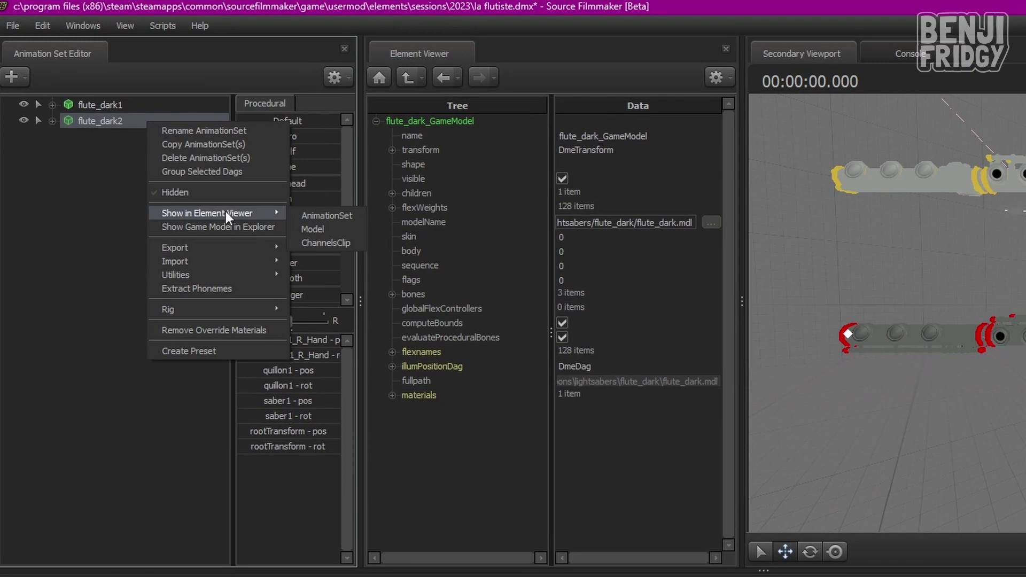
click(333, 230)
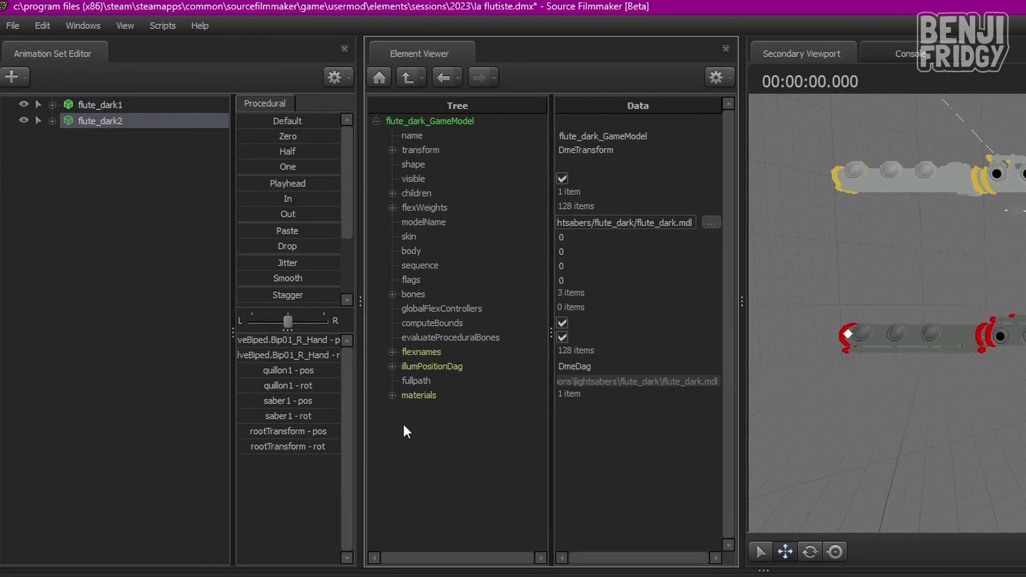
click(393, 396)
click(409, 410)
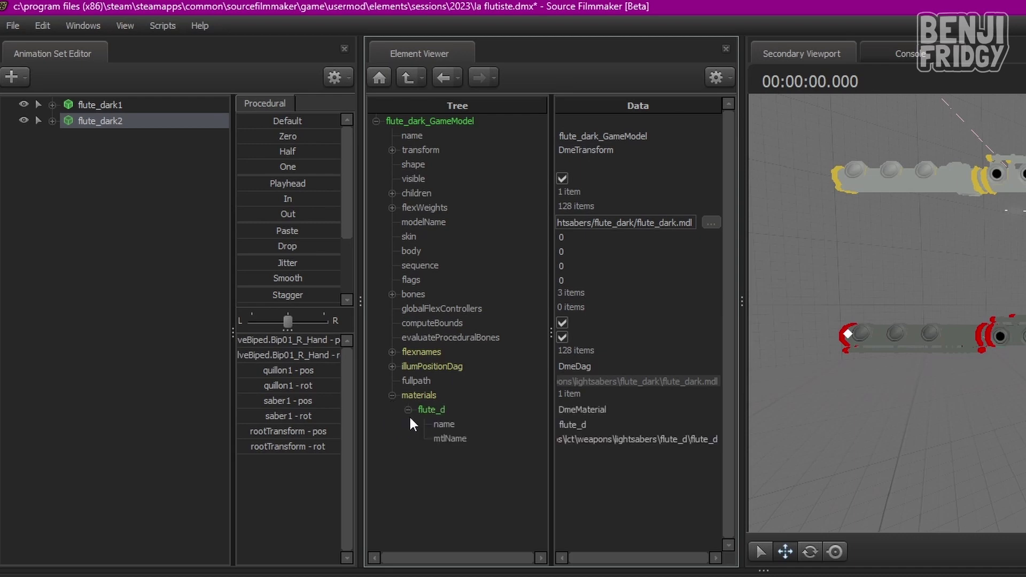
Add a string attribute named $basetexture to the flute_d material.
right_click(438, 408)
mouse_move(598, 558)
mouse_move(585, 524)
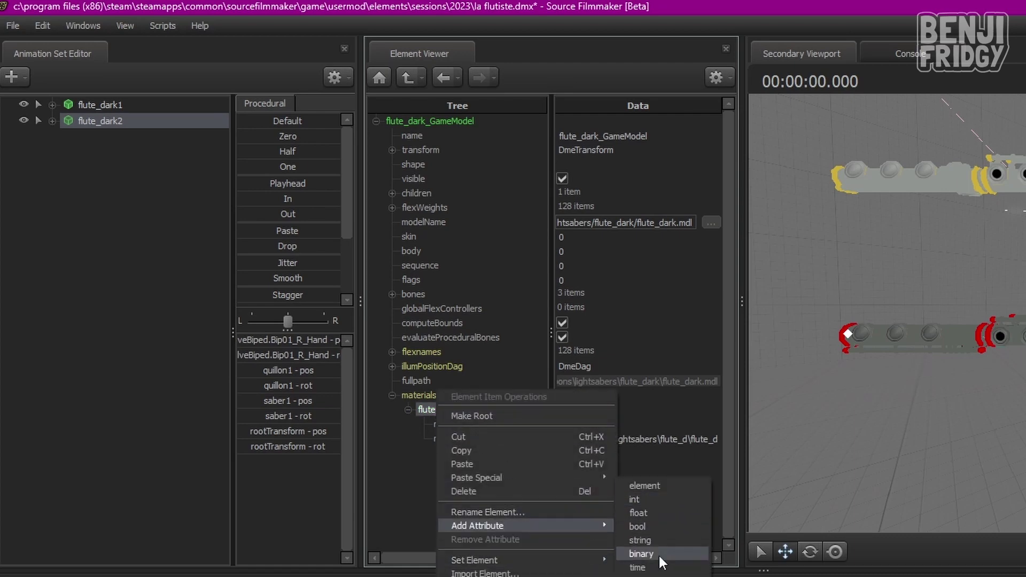
click(663, 540)
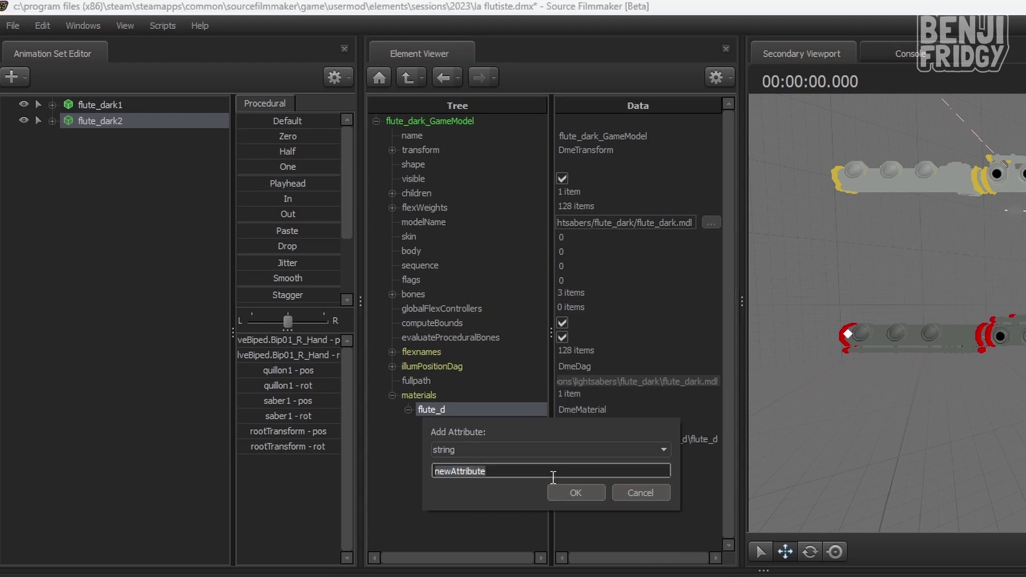
text($basetext)
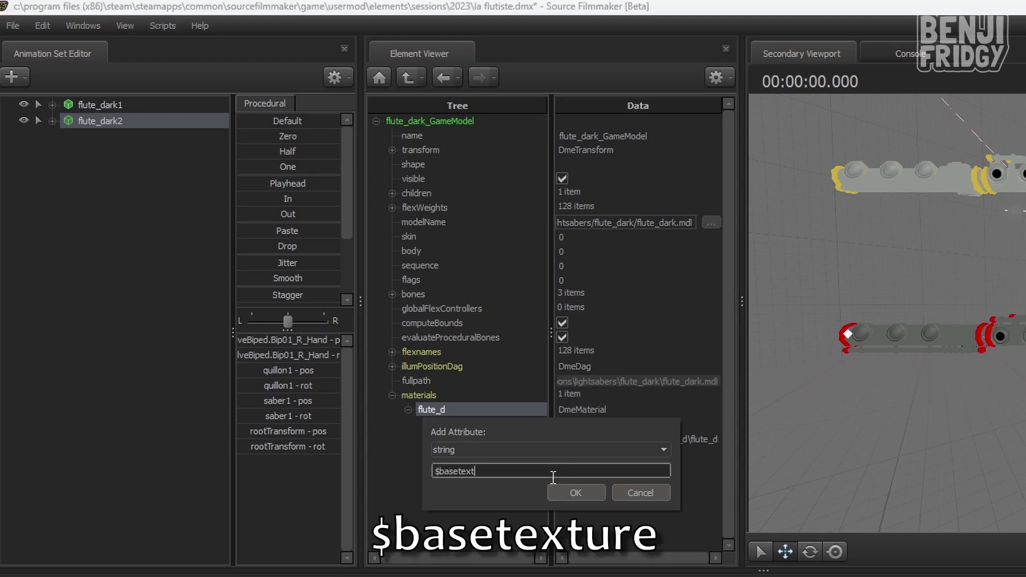
text(ure)
key(Return)
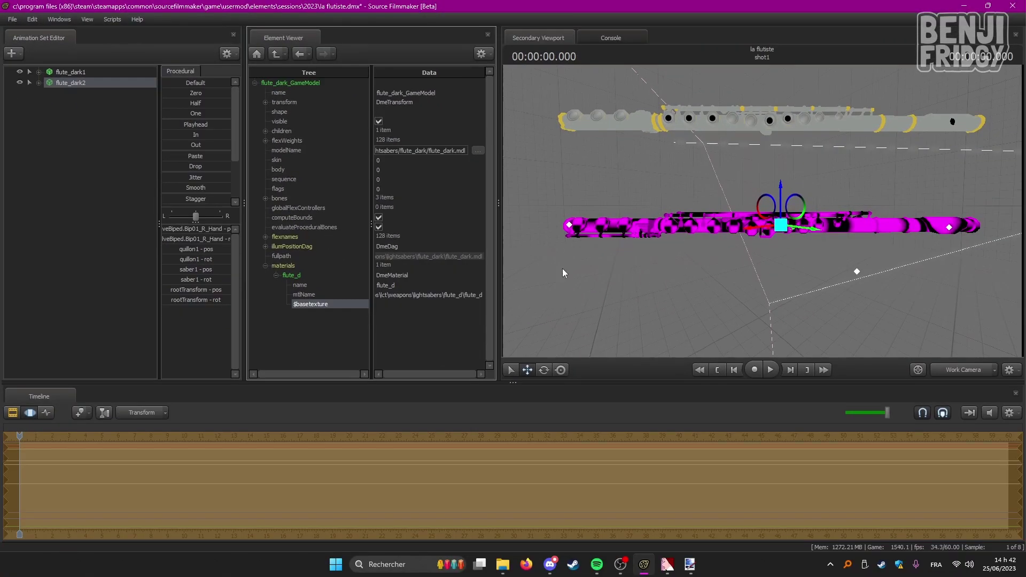
Select the models\wos\lct\weapons\ part of the flute folder path in Explorer's address bar.
click(393, 307)
click(592, 301)
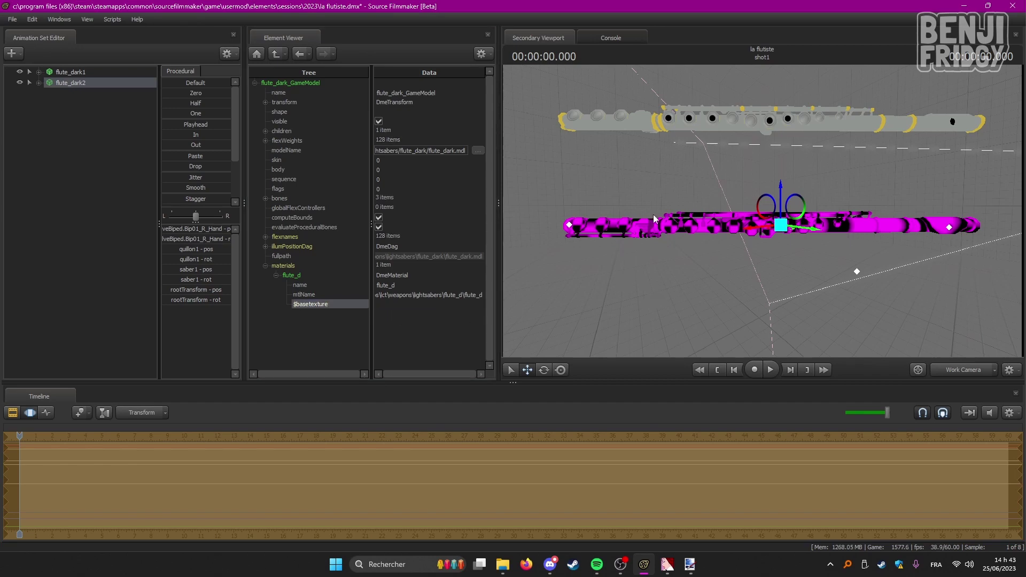
click(503, 565)
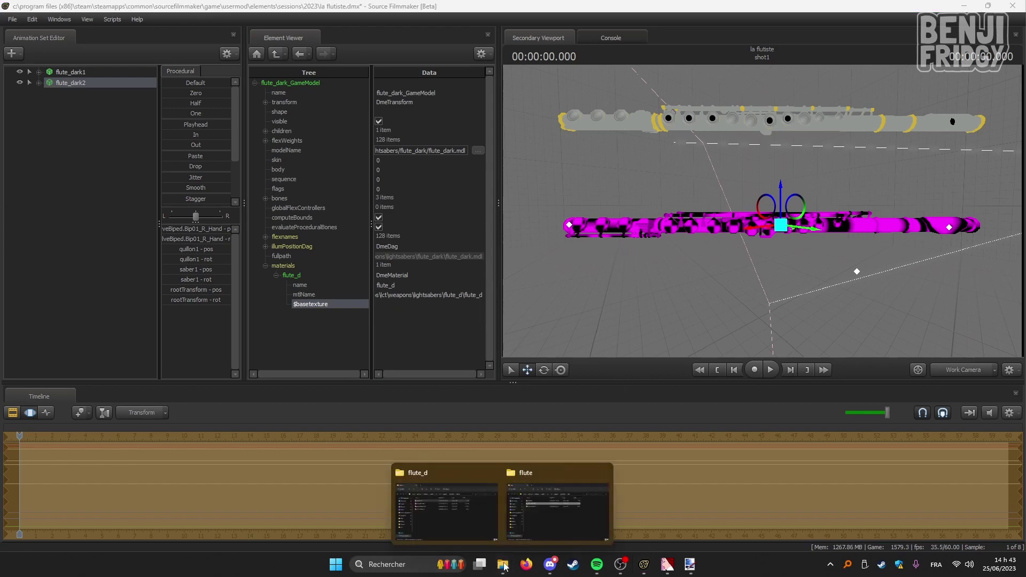
click(513, 512)
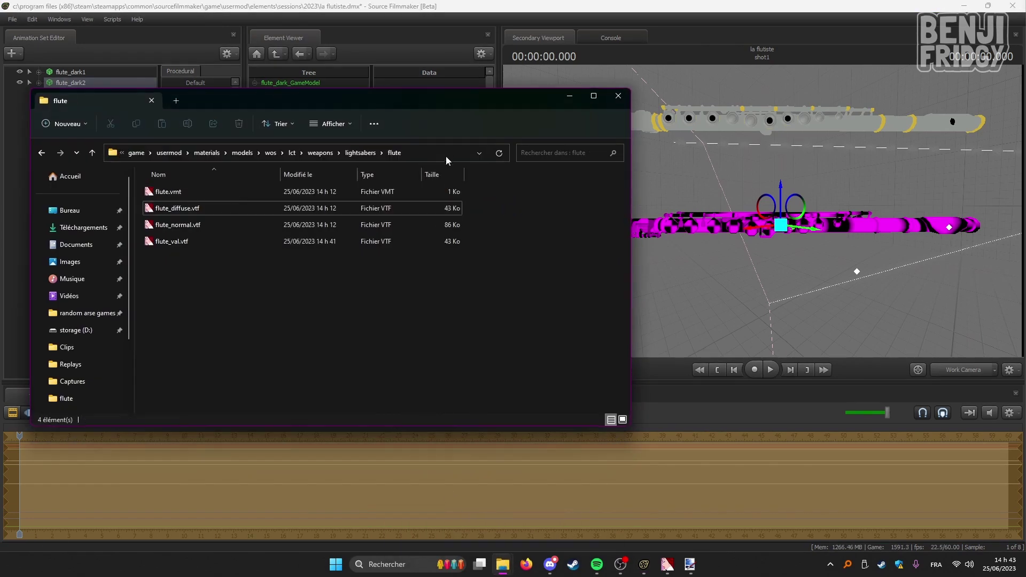
click(445, 152)
click(365, 155)
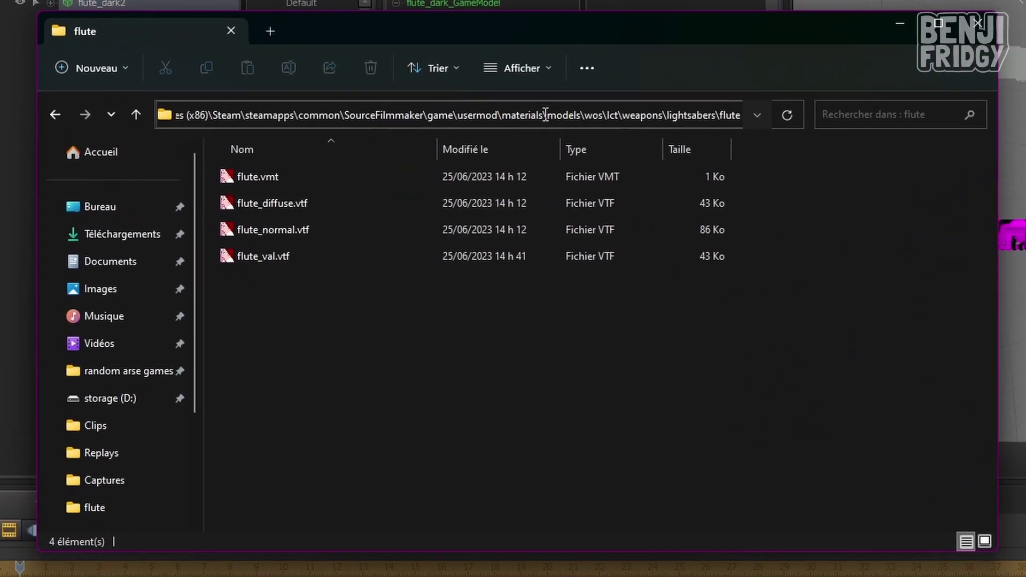
drag(546, 115, 877, 113)
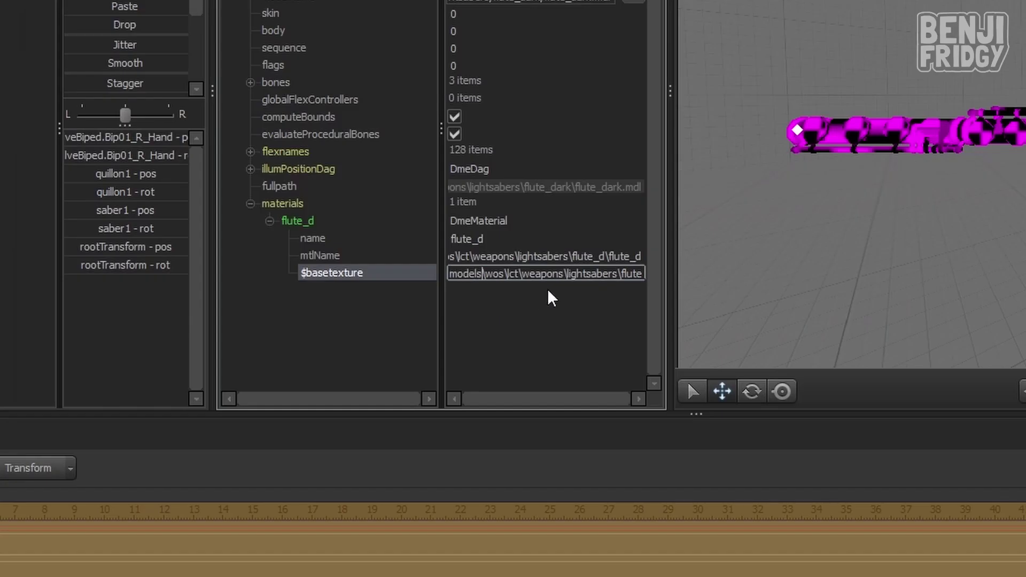
Append \flute_val to the $basetexture path and commit it, viewing both flutes.
key(Right)
key(Right)
key(Right)
key(Right)
key(Right)
key(Right)
key(Right)
key(Right)
key(Right)
key(Right)
key(Right)
key(Right)
key(Right)
key(Right)
key(Right)
key(Right)
key(Right)
key(Right)
key(Right)
key(Right)
key(Right)
key(Right)
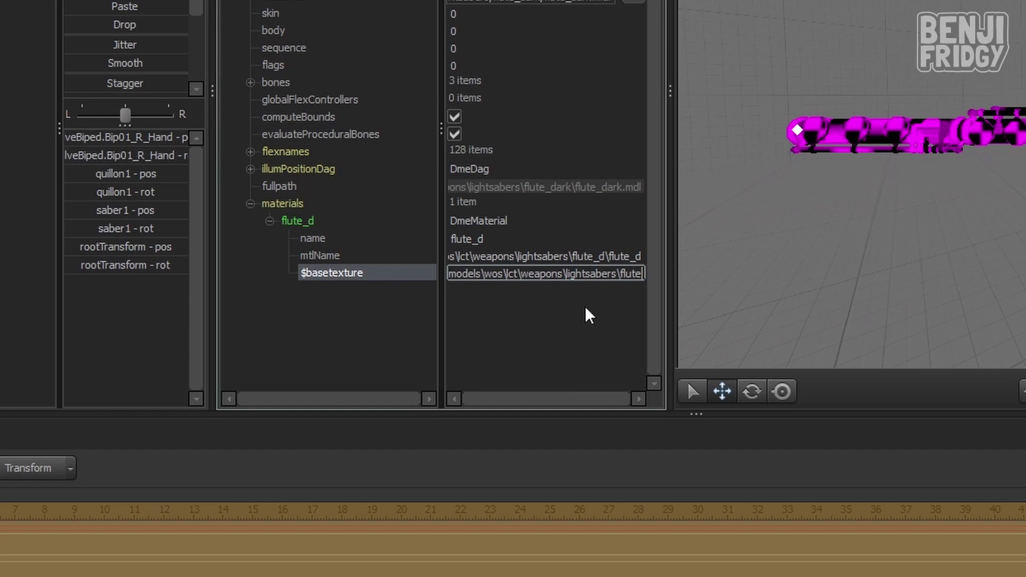
text(\)
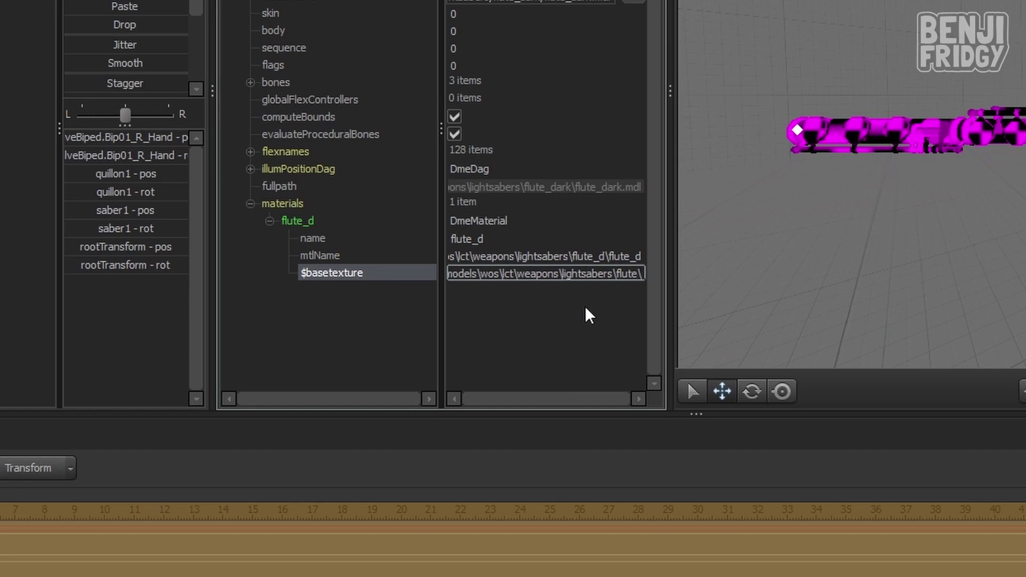
text(flut)
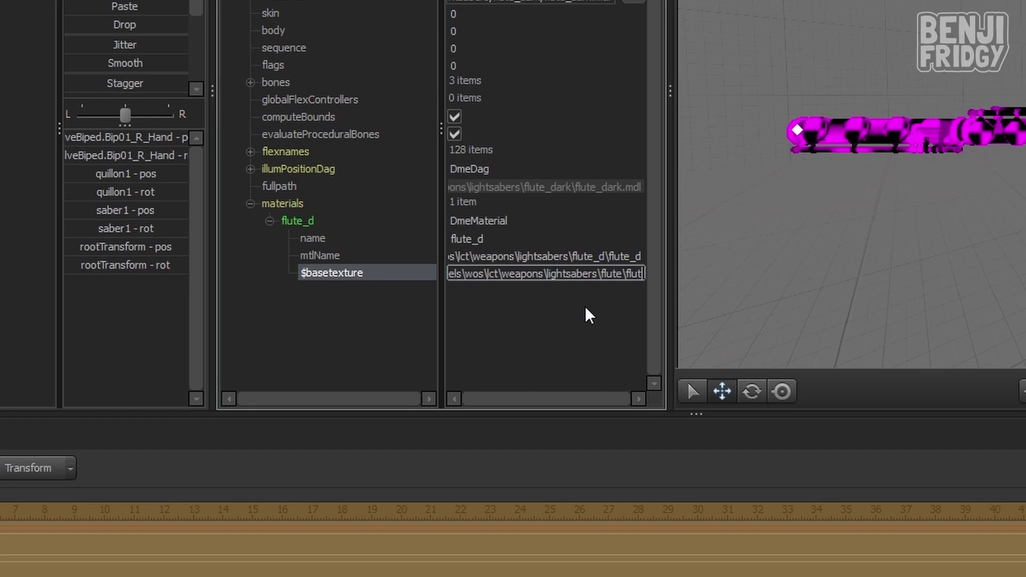
text(e_val)
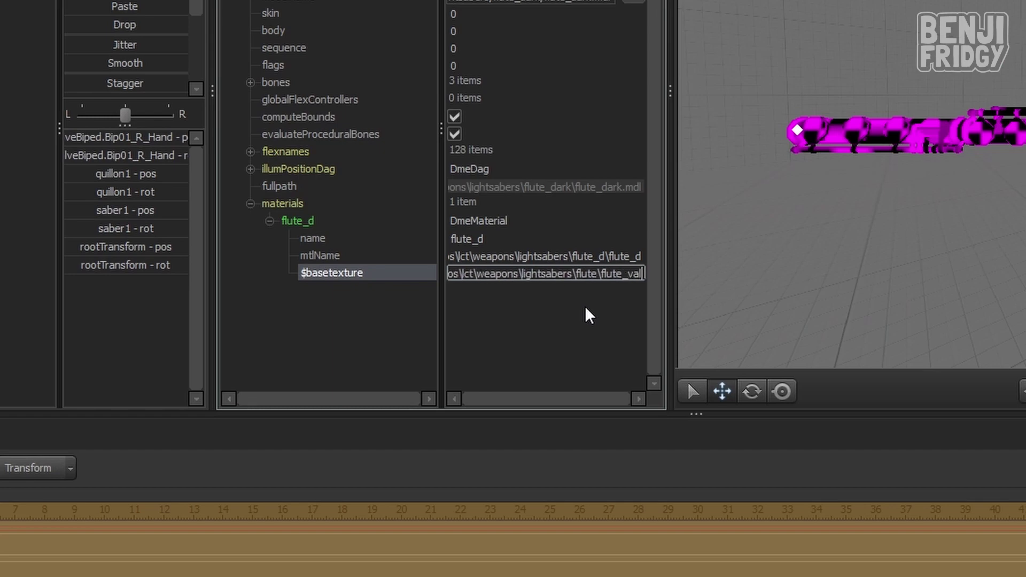
key(Return)
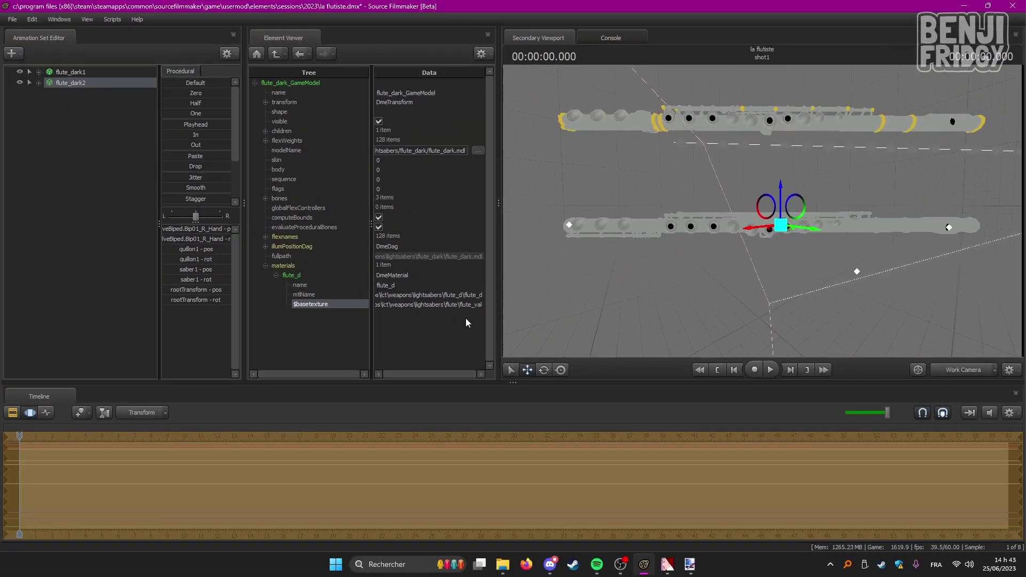
drag(507, 310, 693, 215)
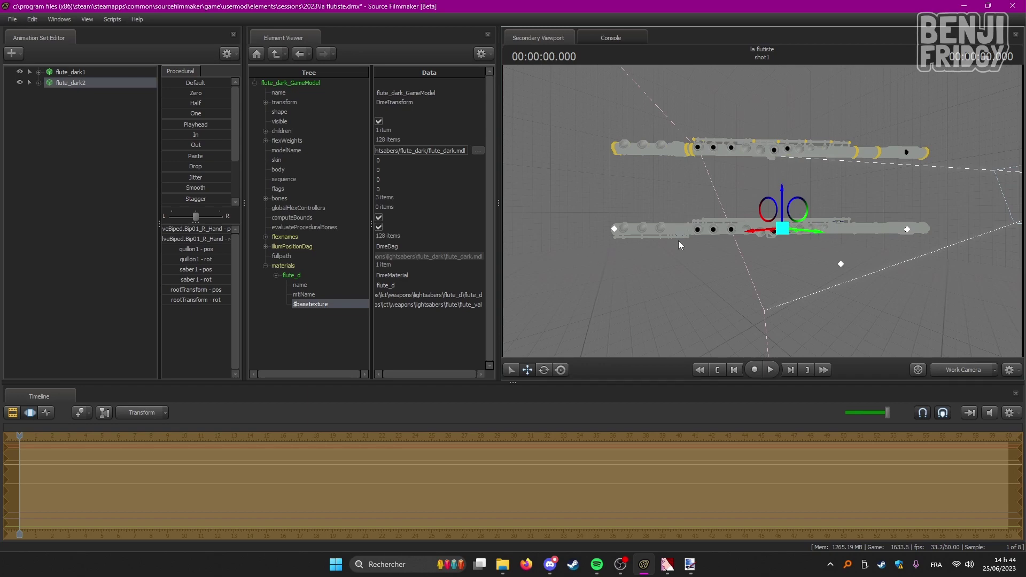
key(Return)
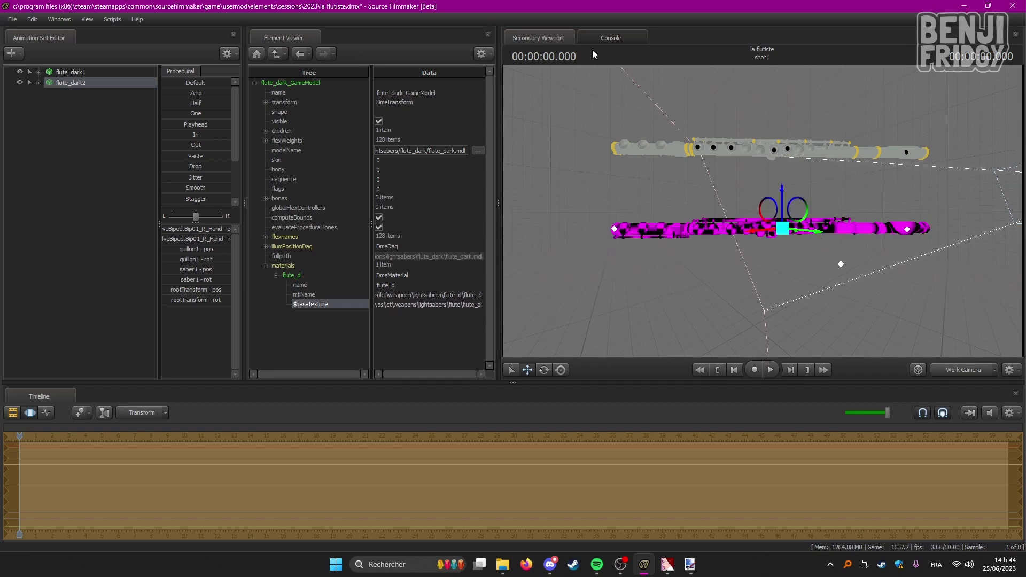
In the Console, choose mat_reloadallmaterials from the autocomplete suggestions and run it.
click(606, 38)
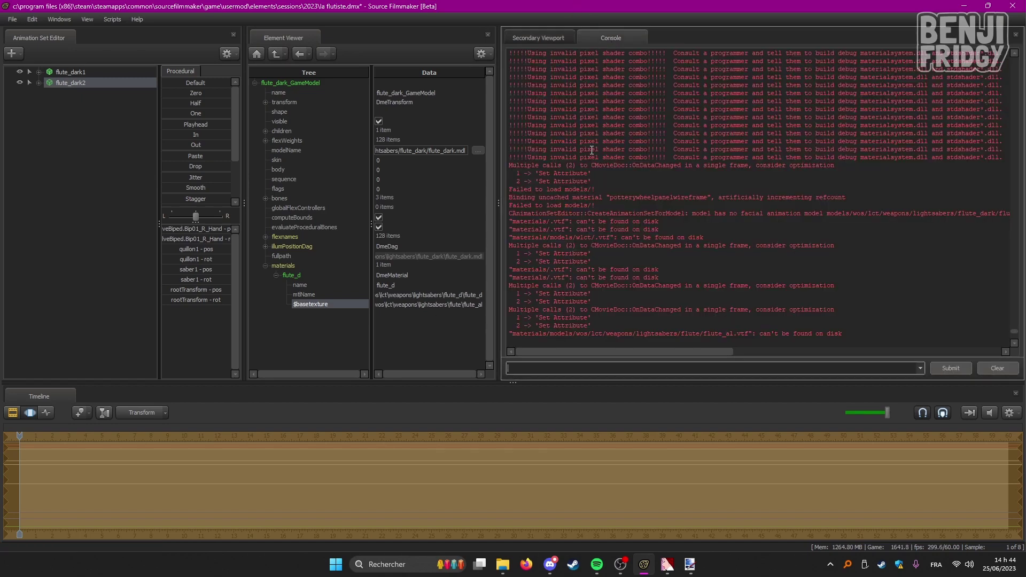
text(mat_)
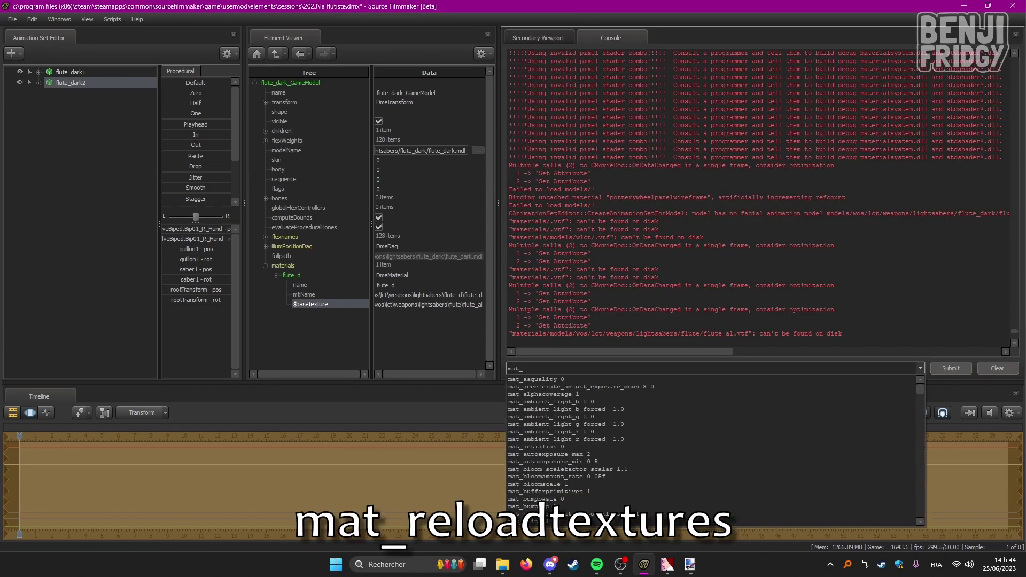
text(reloadtexture)
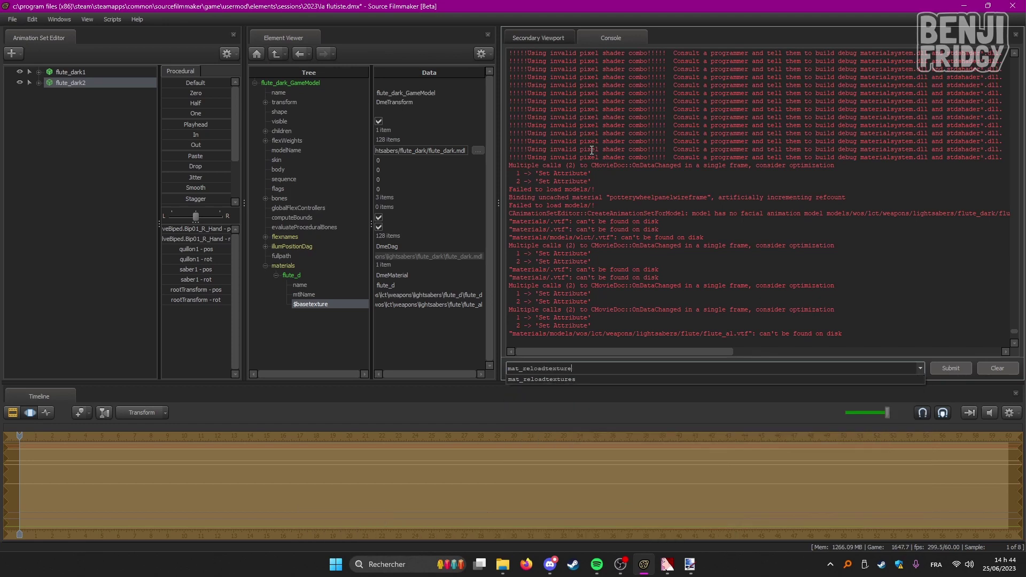
key(BackSpace)
key(BackSpace)
key(BackSpace)
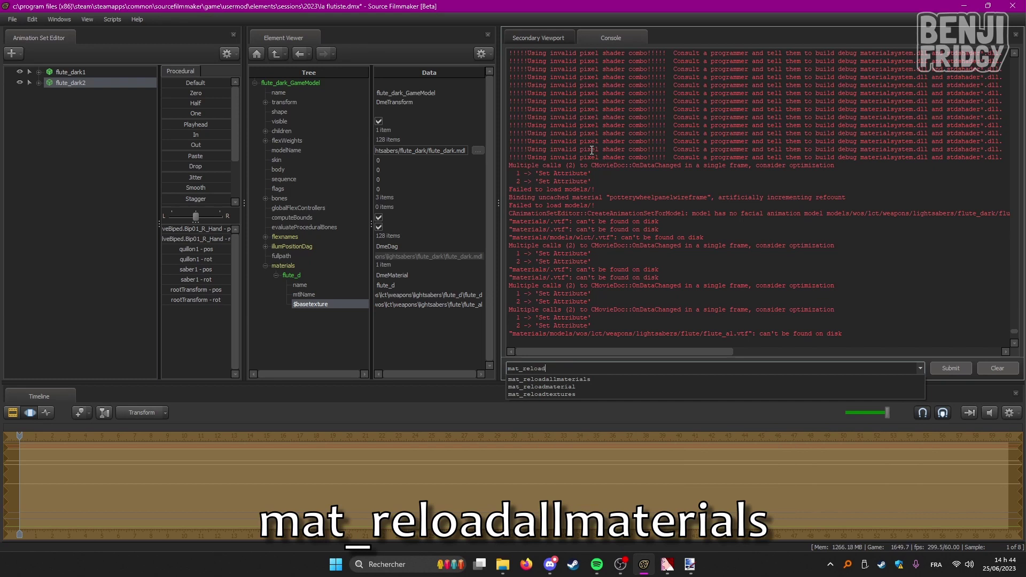
key(Down)
key(Down)
key(Down)
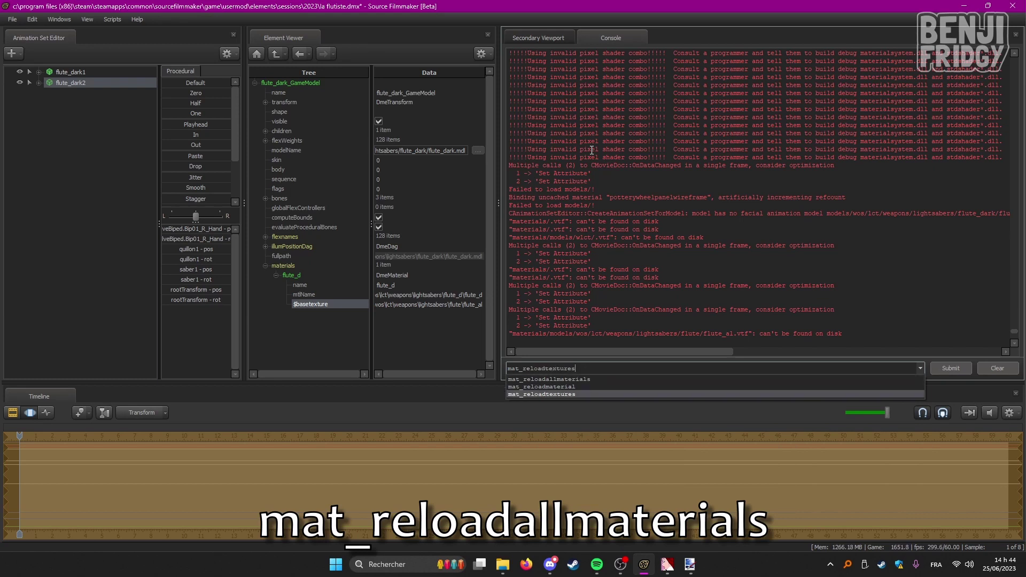
key(Up)
key(Up)
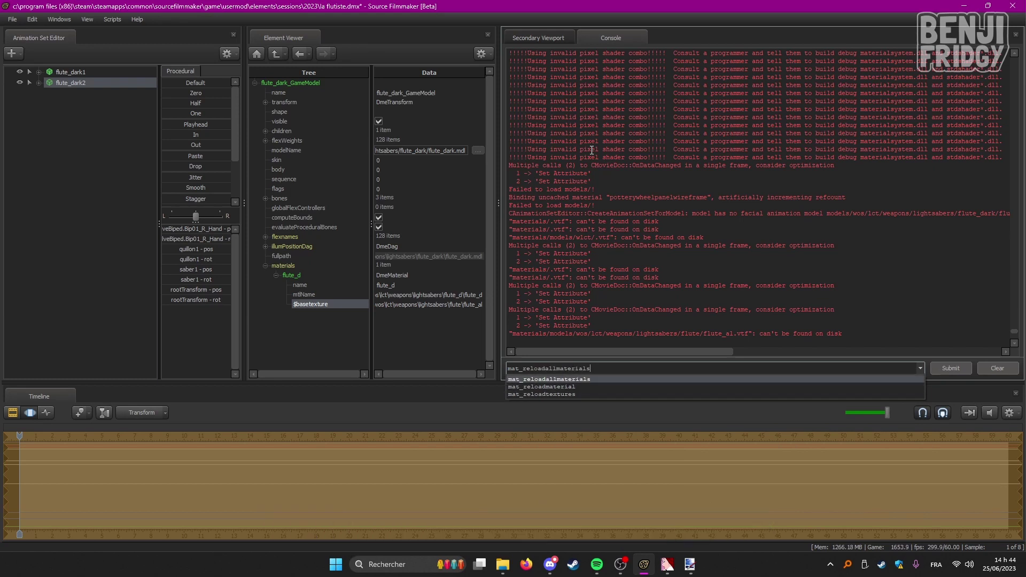
key(Down)
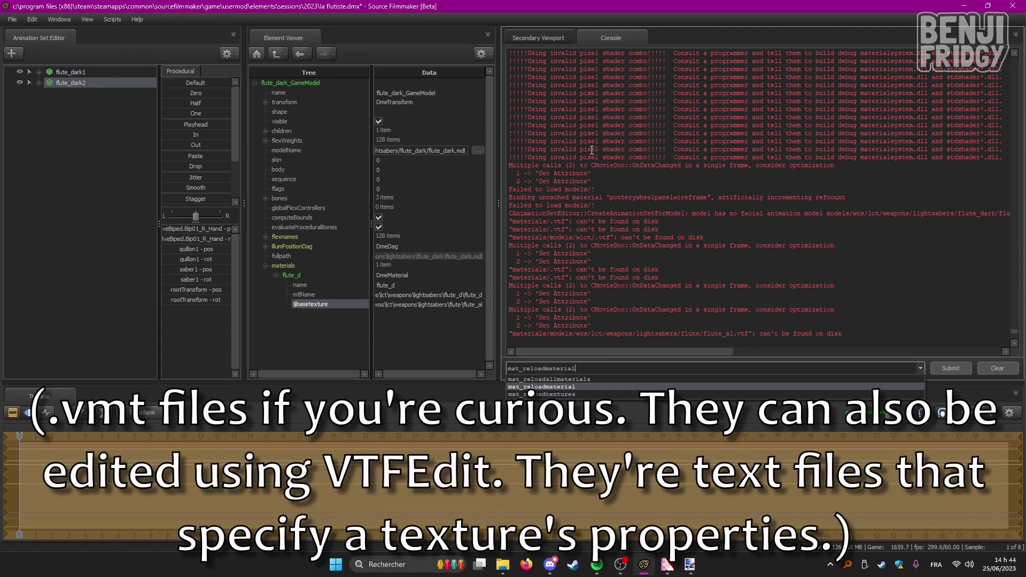
key(Down)
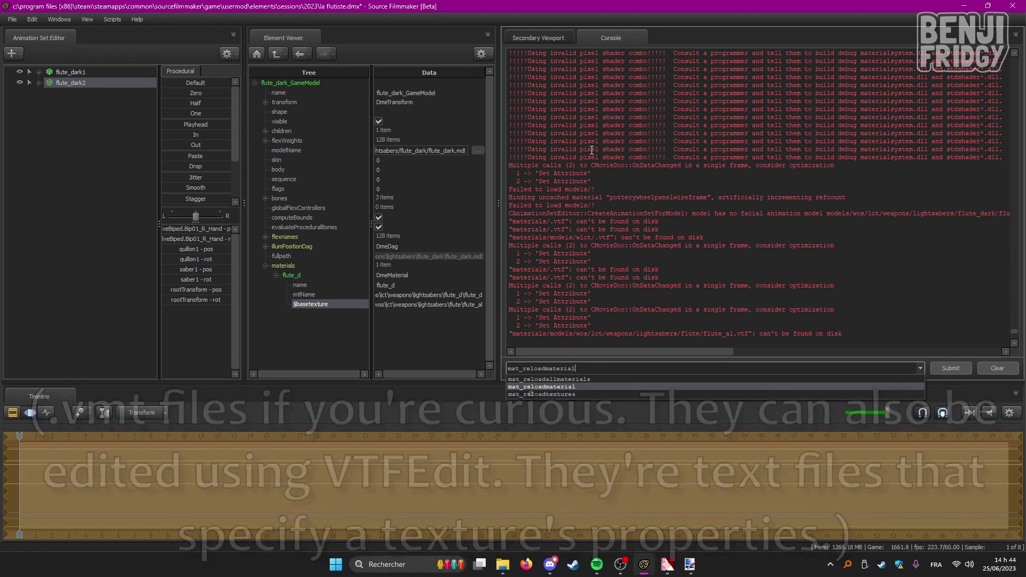
key(Down)
key(Return)
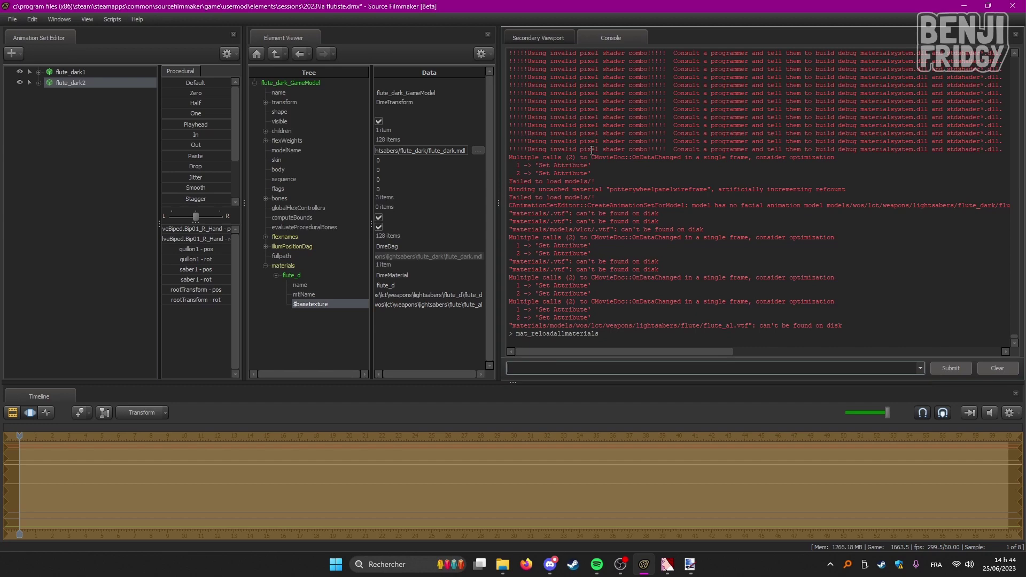
Recommit the lower flute's $basetexture path so it renders flute_val instead of checkers.
click(556, 39)
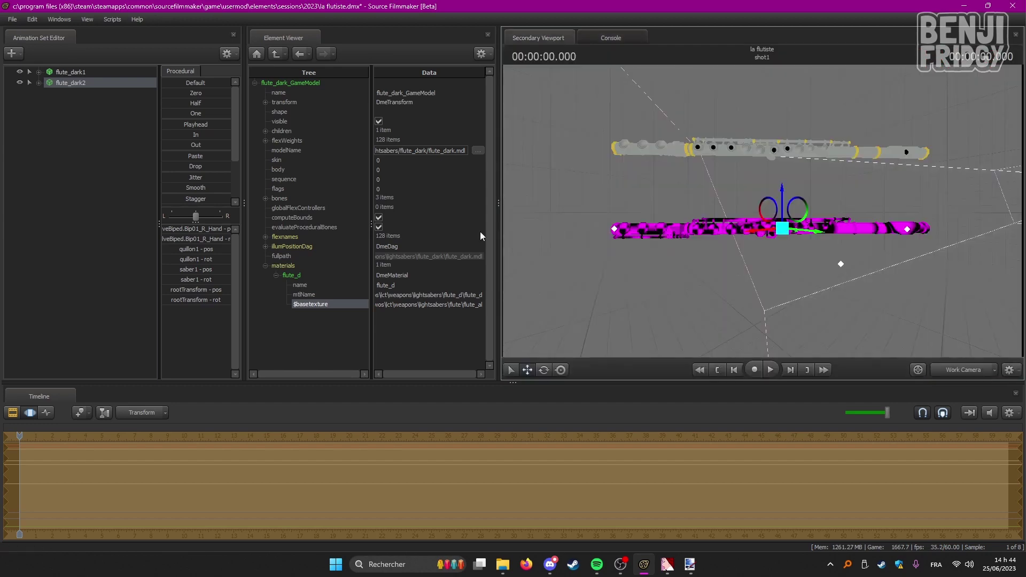
click(477, 303)
key(Return)
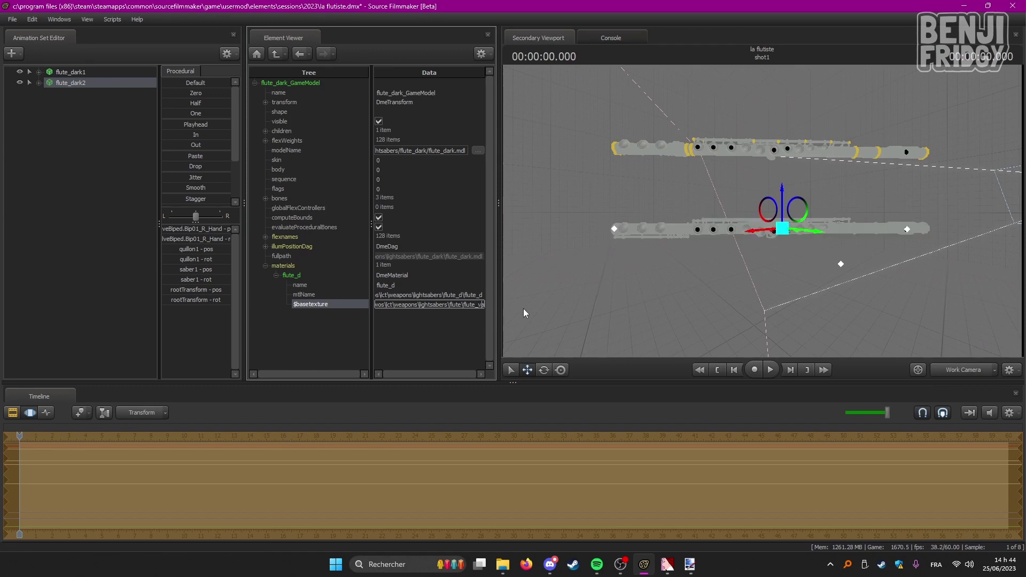
scroll(595, 284, up, 5)
scroll(762, 211, down, 5)
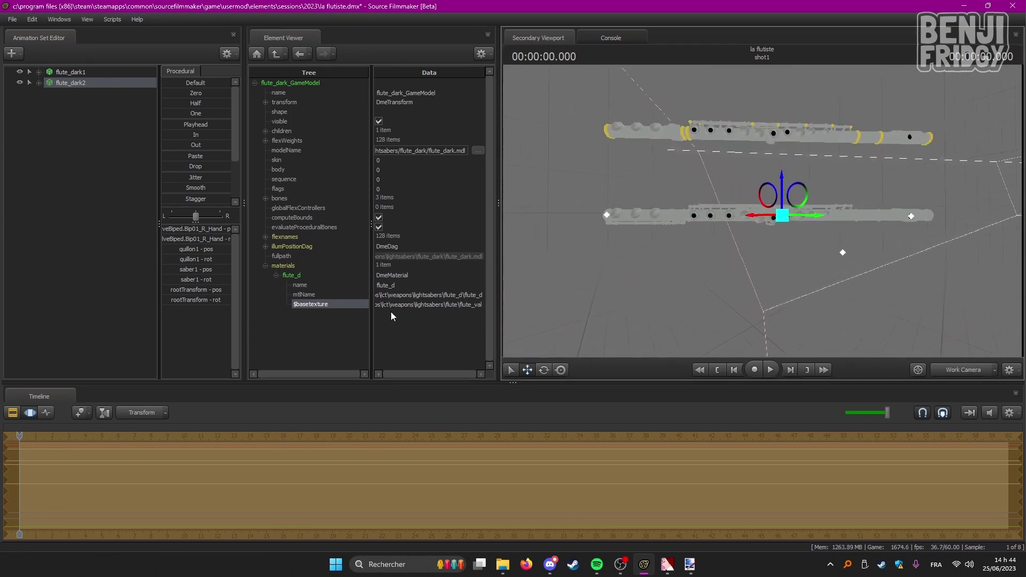
click(415, 305)
key(End)
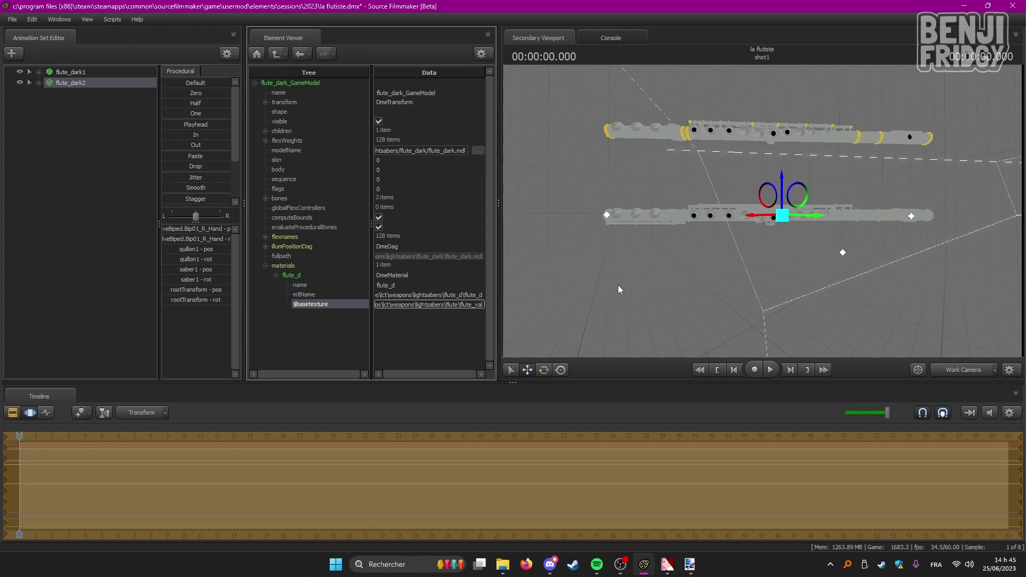
Reposition the flute folder Explorer window and bring it in front of Source Filmmaker.
mouse_move(502, 565)
click(523, 466)
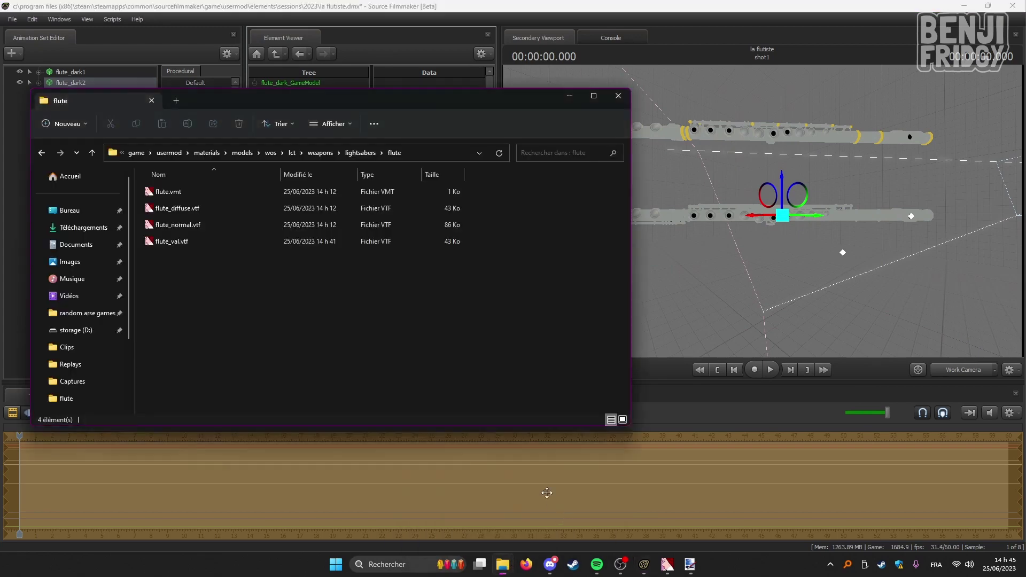
drag(407, 101, 467, 136)
click(466, 115)
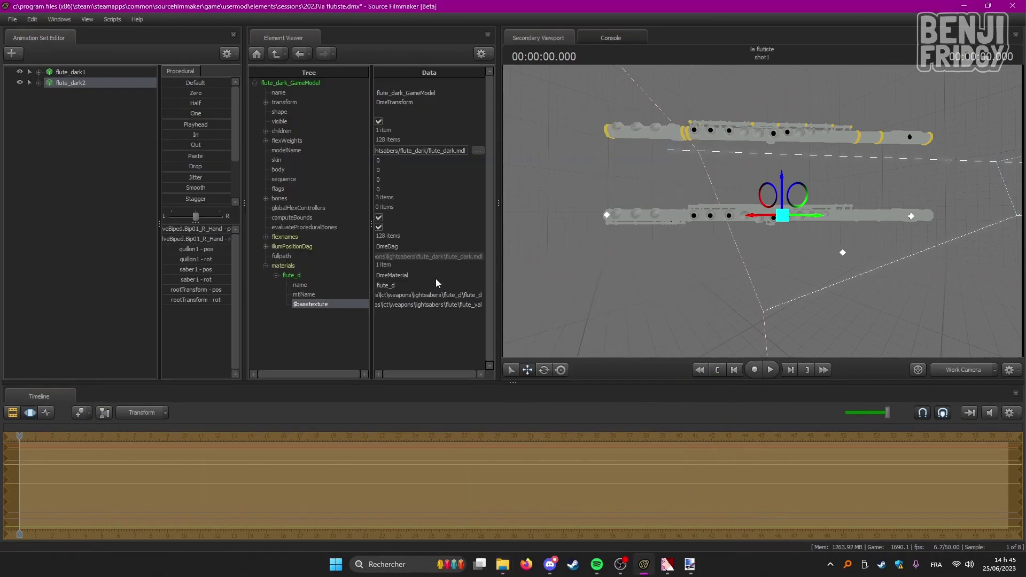
click(505, 568)
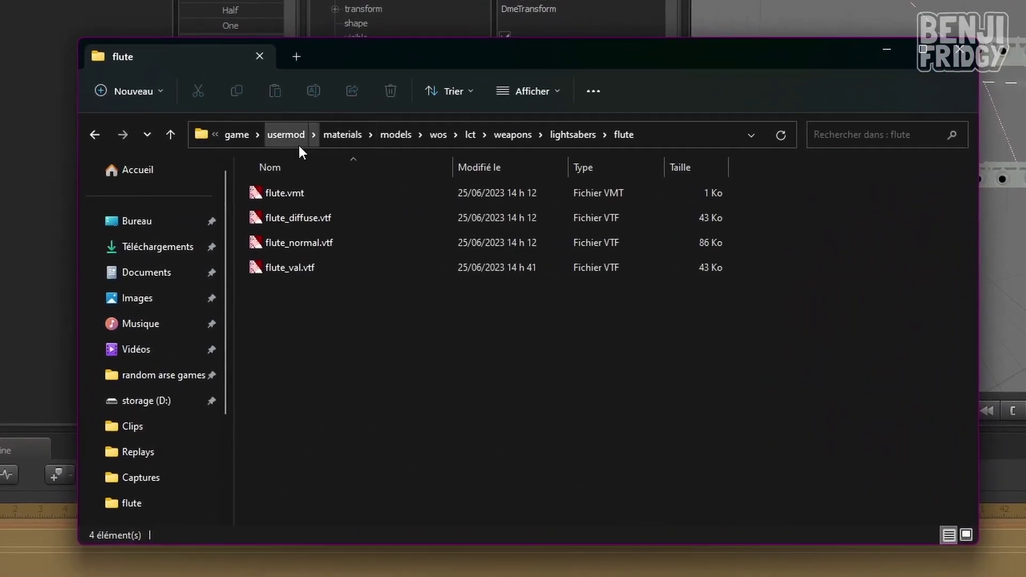
Browse from usermod through materials\models\wos\lct\weapons\lightsabers down to the flute folder.
click(292, 136)
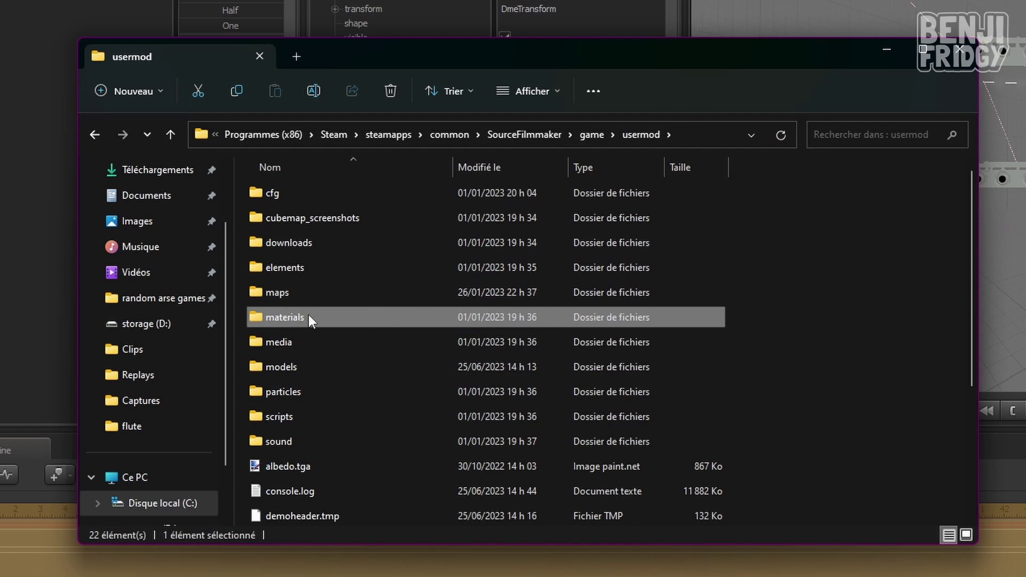
double_click(330, 315)
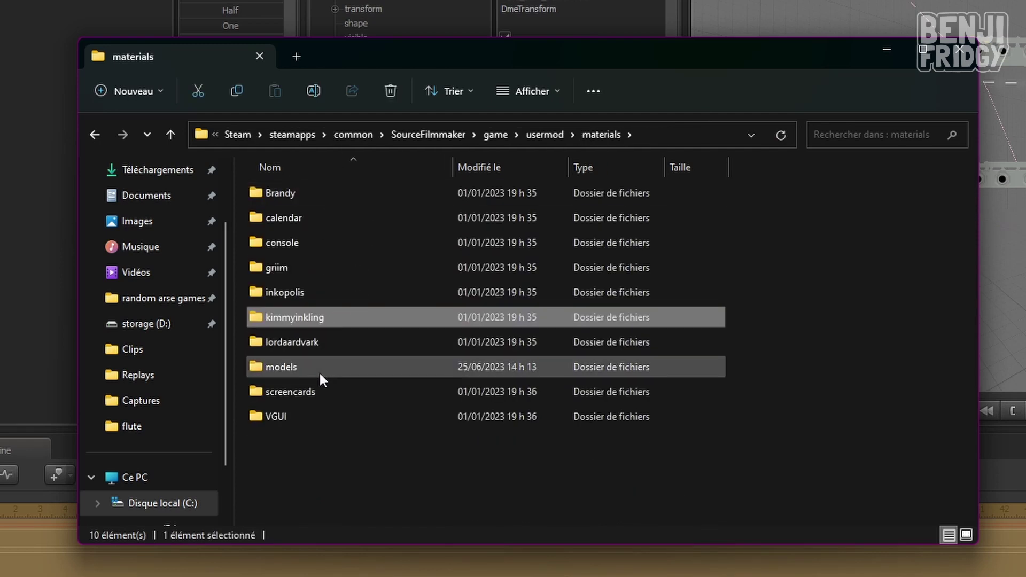
double_click(310, 369)
scroll(374, 406, down, 14)
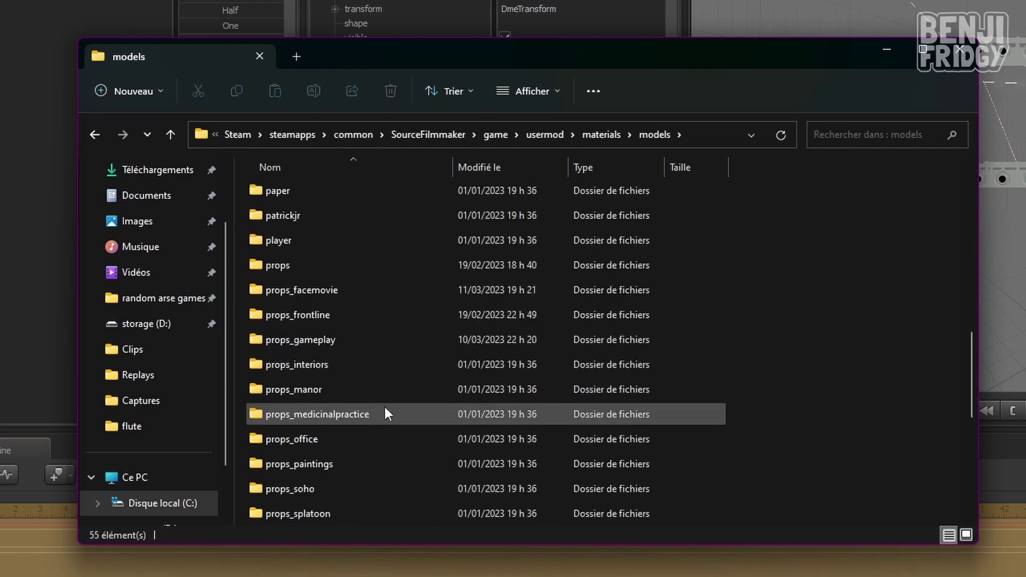
double_click(310, 465)
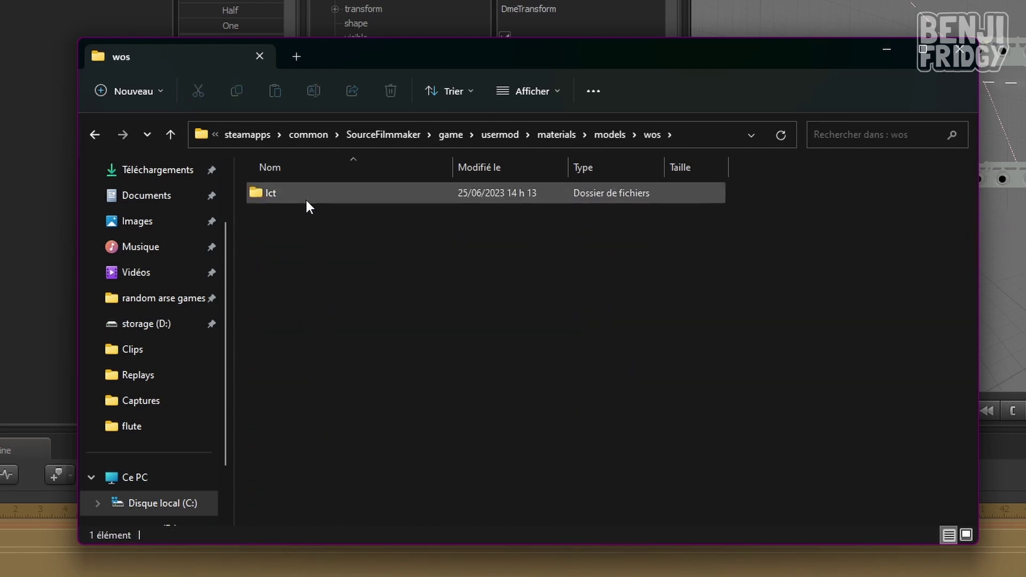
double_click(307, 195)
double_click(306, 198)
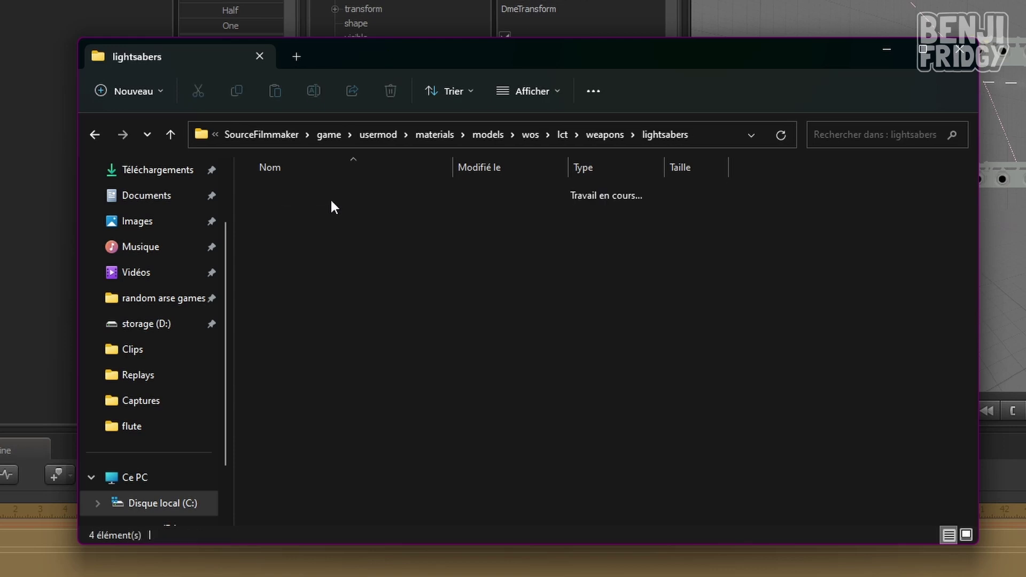
double_click(331, 199)
double_click(315, 193)
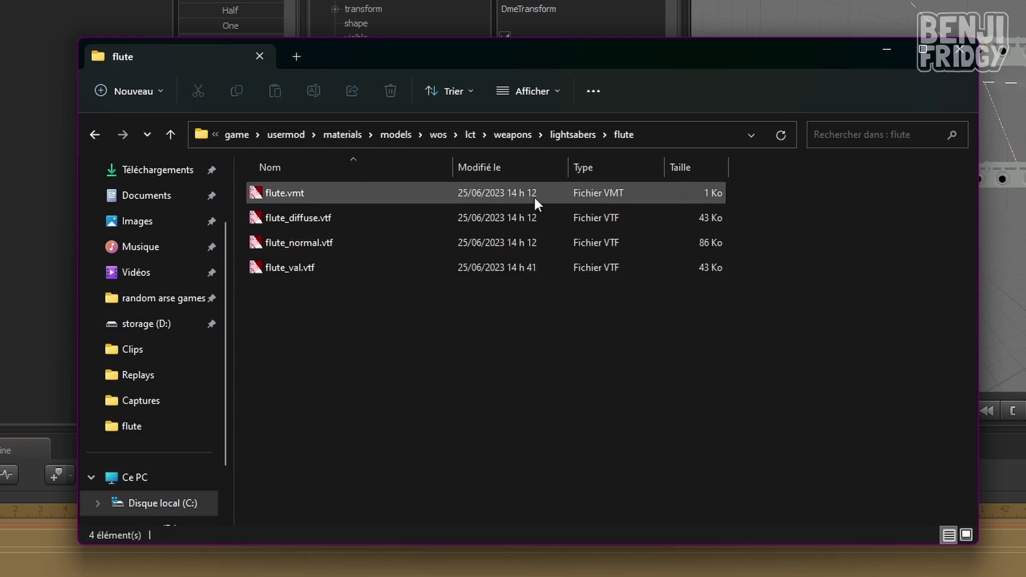
Trim the address bar path back to materials, then go up to usermod.
click(641, 135)
click(556, 135)
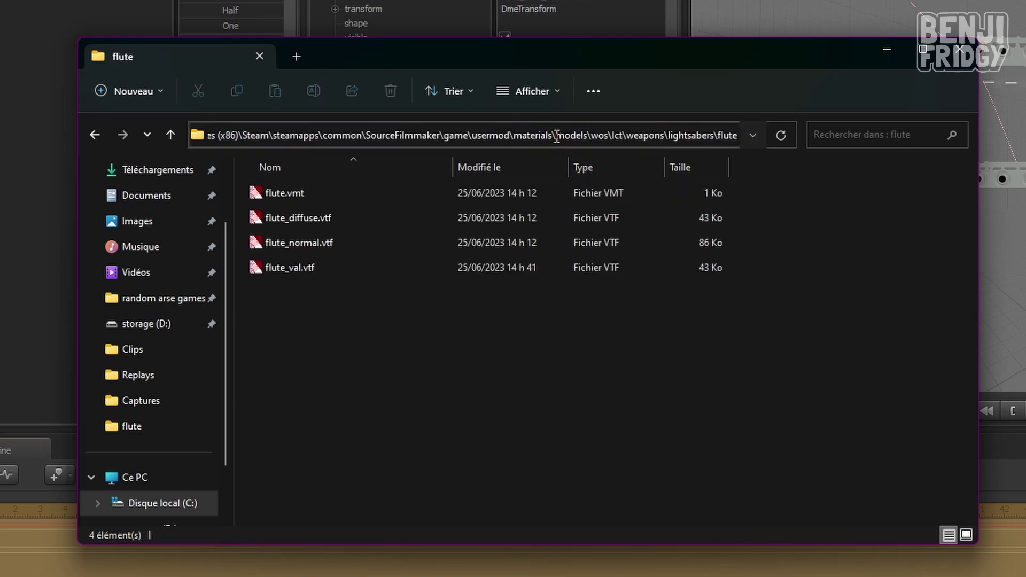
drag(556, 135, 832, 156)
key(BackSpace)
key(Return)
key(alt+Up)
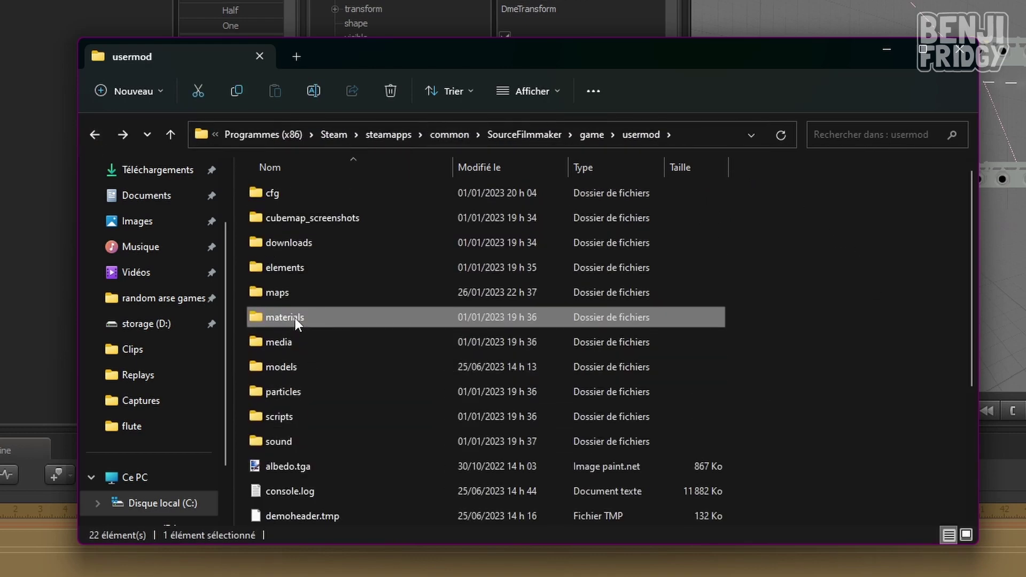
Open materials\inkopolis and select inkopolis in the address bar path.
double_click(295, 318)
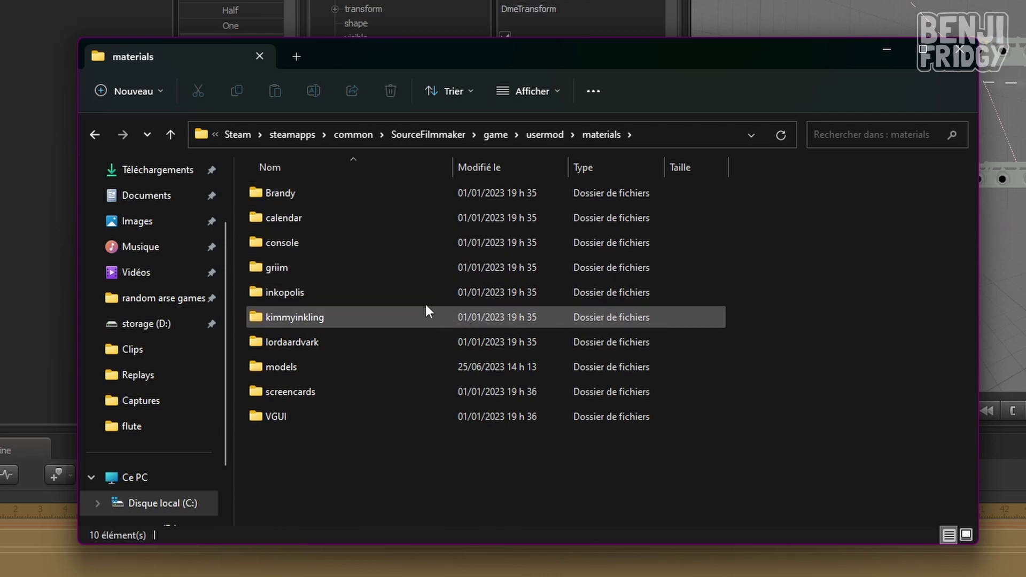
double_click(315, 291)
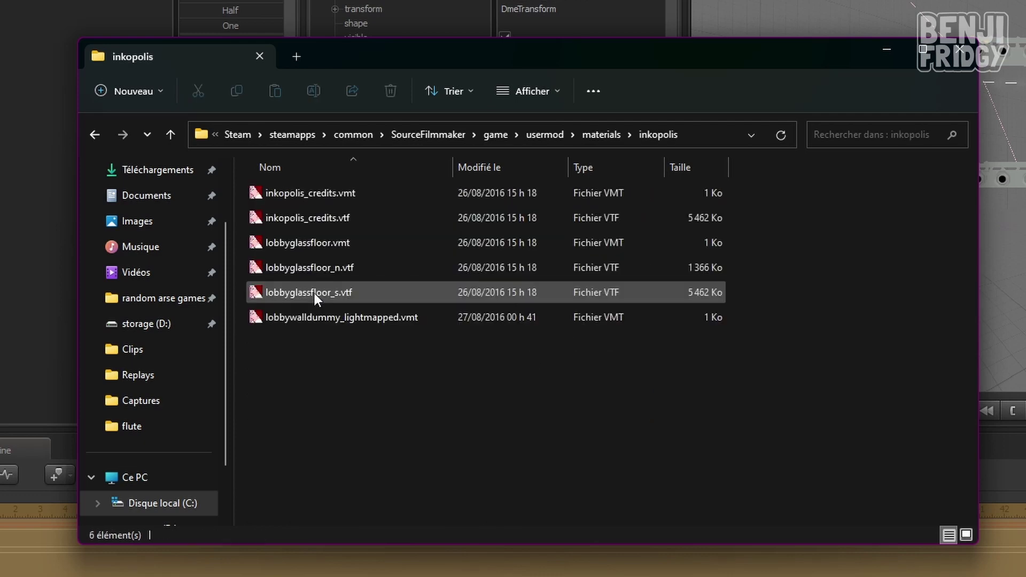
click(647, 137)
click(619, 137)
drag(620, 135, 669, 135)
click(579, 135)
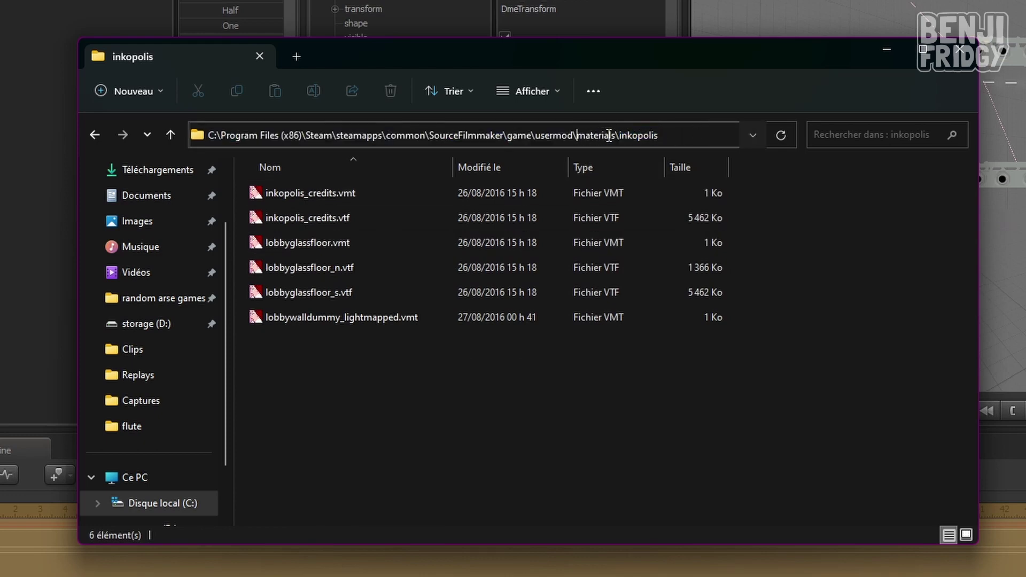
drag(618, 135, 694, 137)
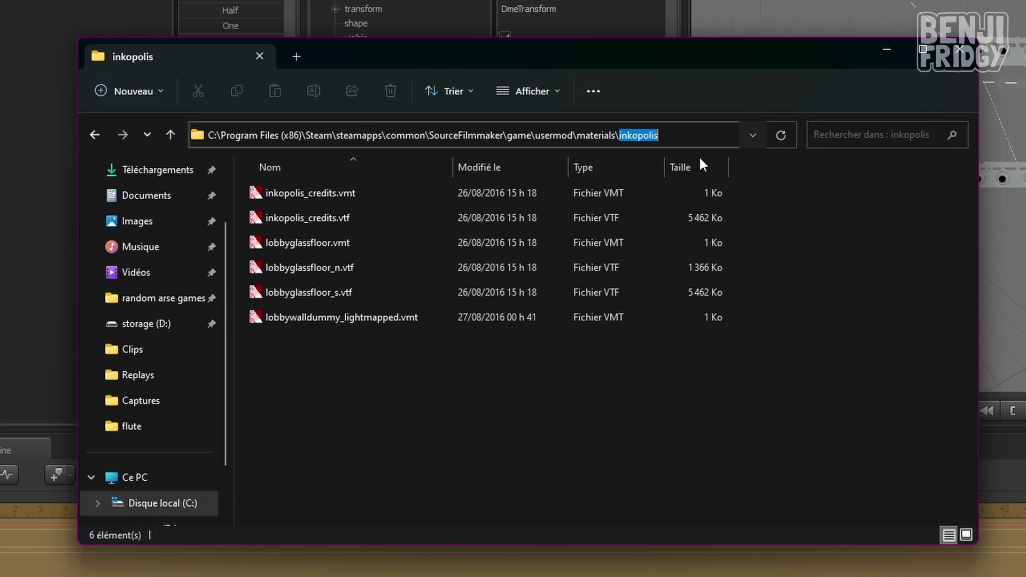
click(805, 229)
Go back to materials, then move and minimize the Explorer window.
click(100, 135)
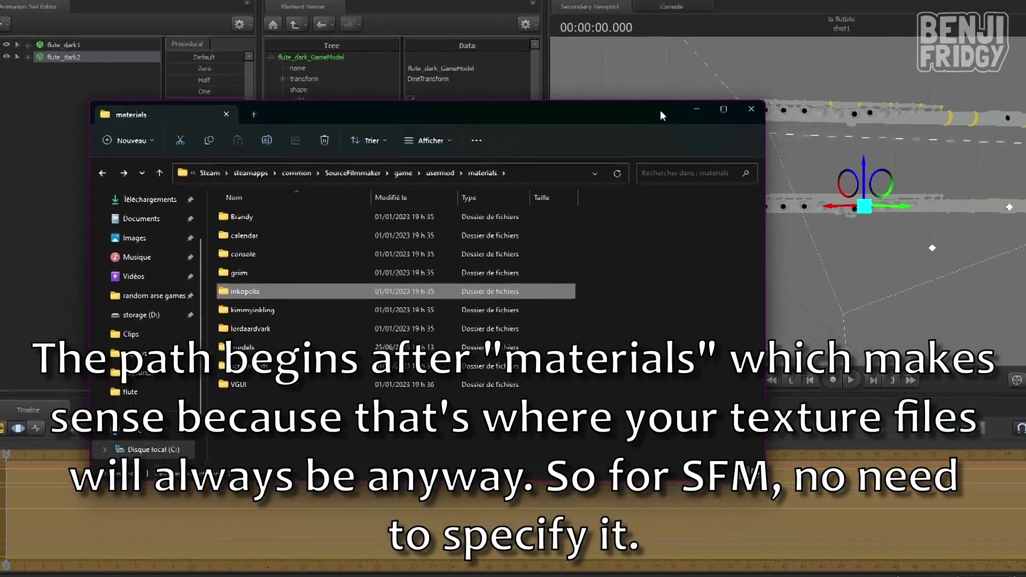
drag(659, 110, 524, 160)
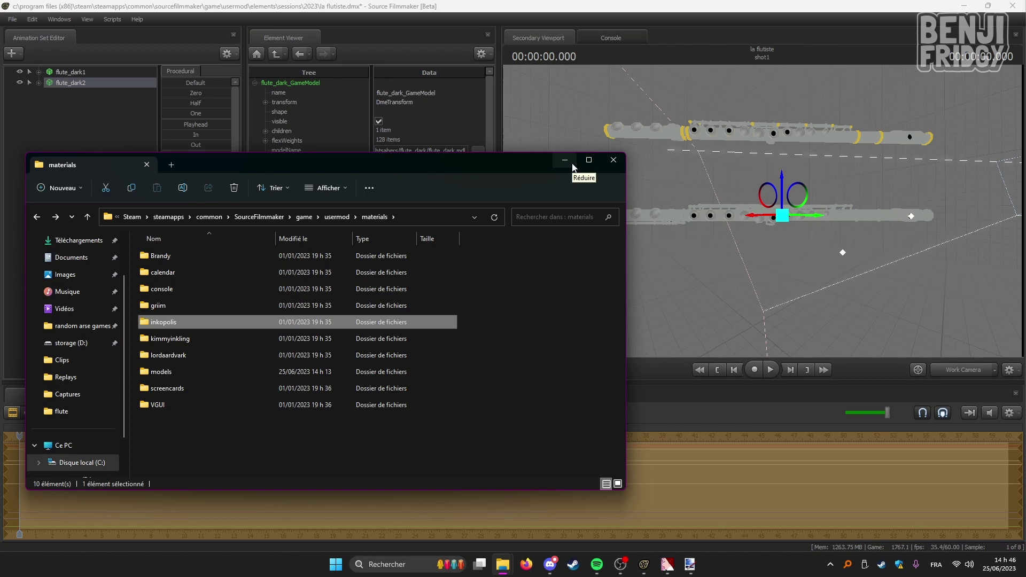
click(565, 160)
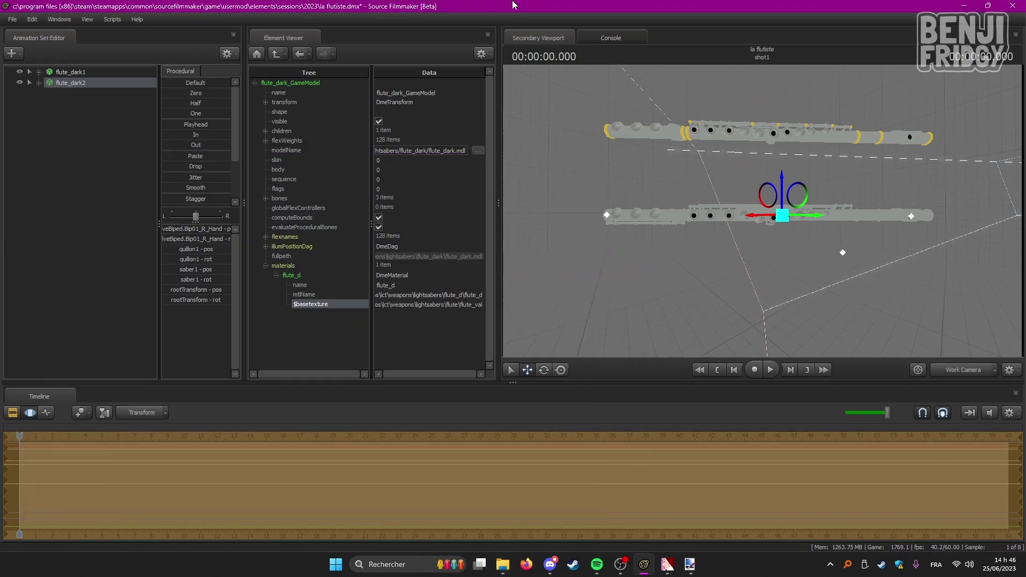